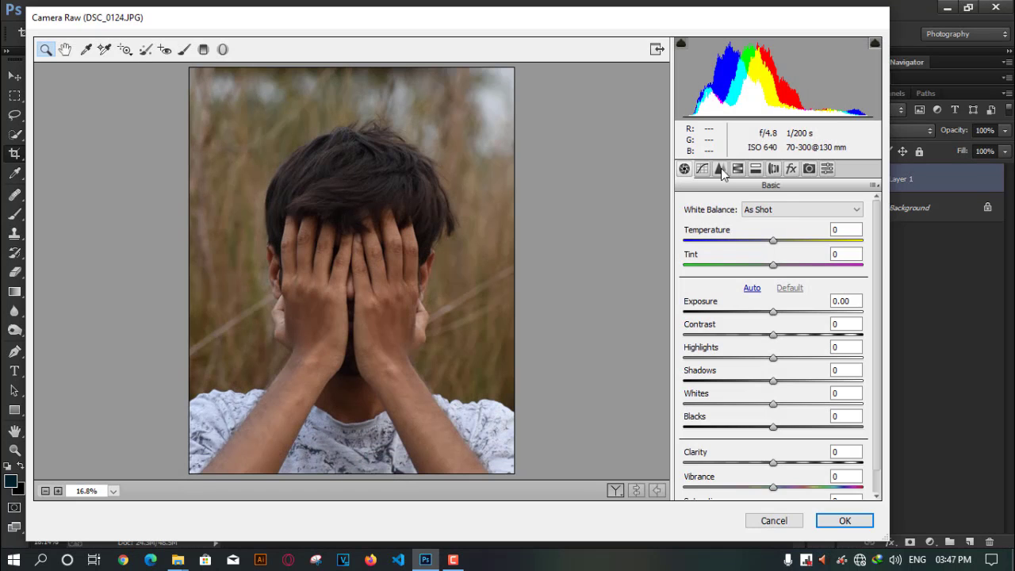
# Step: Set the basic tone to Contrast +27, Highlights +11, Shadows +67, Whites -17, Blacks +38 and Clarity +23
pyautogui.click(720, 170)
pyautogui.click(684, 169)
pyautogui.moveTo(876, 352); pyautogui.dragTo(881, 397)
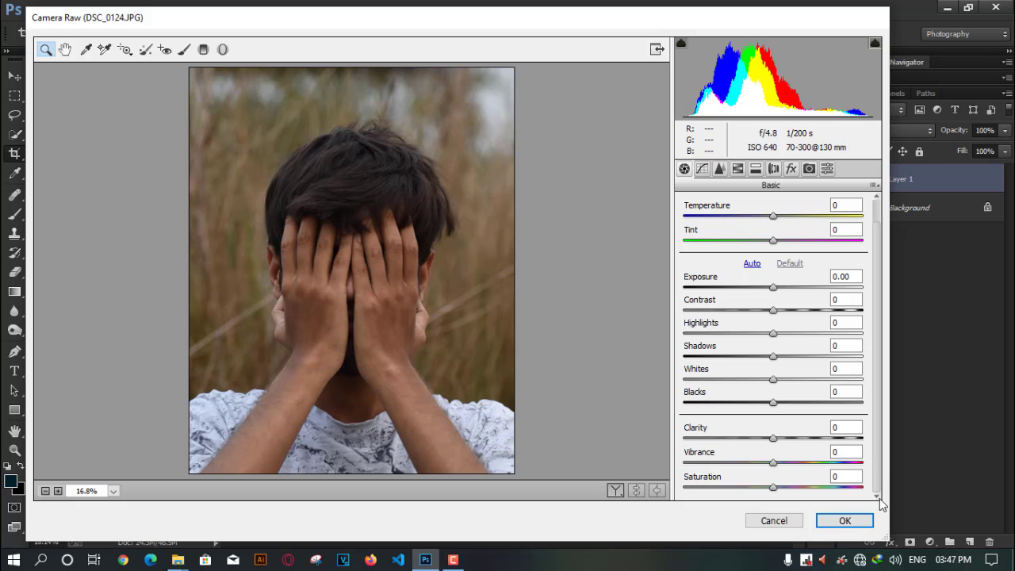
pyautogui.moveTo(775, 439); pyautogui.dragTo(833, 359)
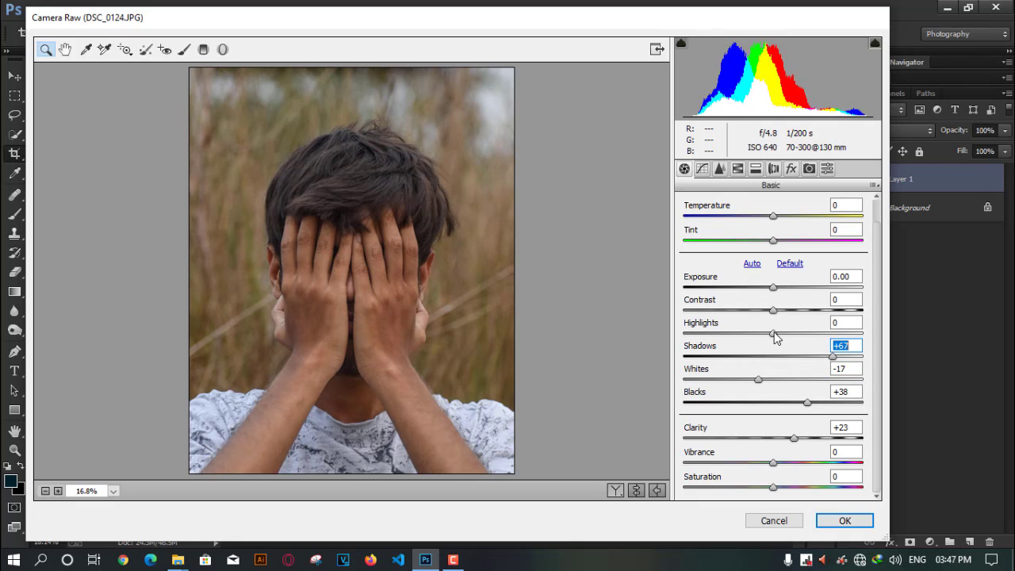
pyautogui.moveTo(774, 333); pyautogui.dragTo(797, 317)
pyautogui.click(774, 291)
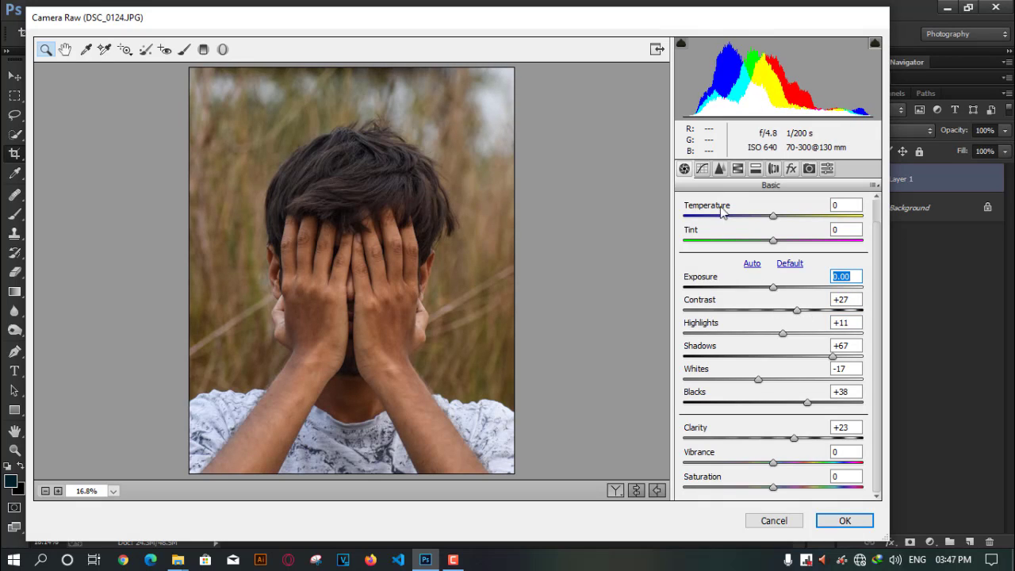
# Step: Reduce the saturation of the photo's Yellows to -100 in the HSL adjustments
pyautogui.click(702, 171)
pyautogui.click(719, 174)
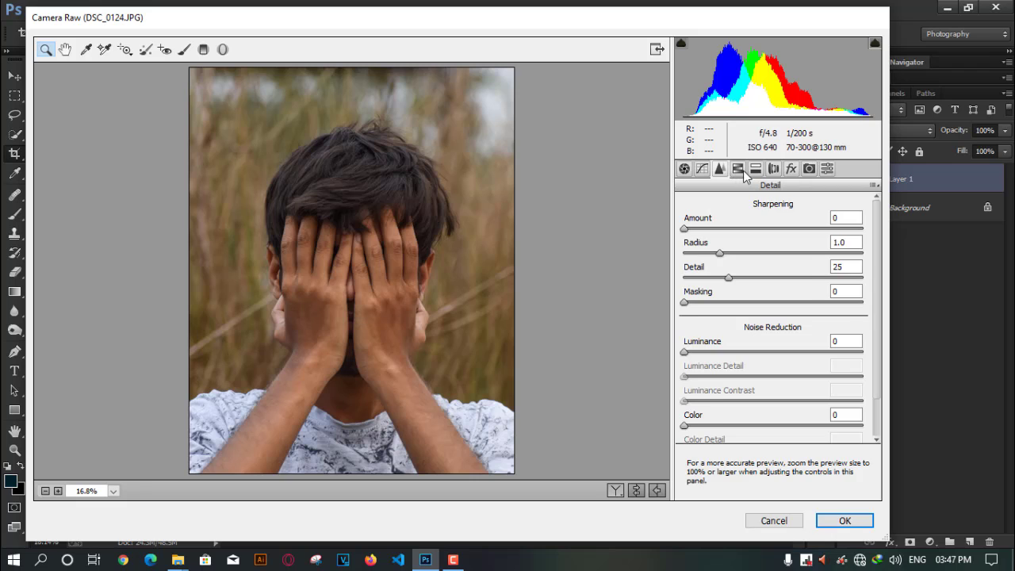
pyautogui.click(738, 170)
pyautogui.click(735, 229)
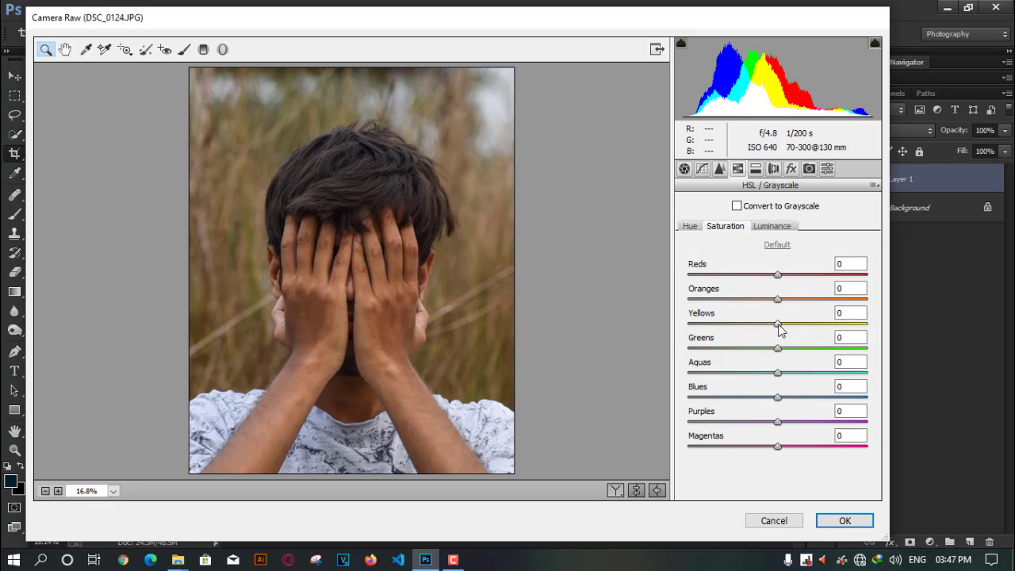
pyautogui.moveTo(778, 324); pyautogui.dragTo(682, 327)
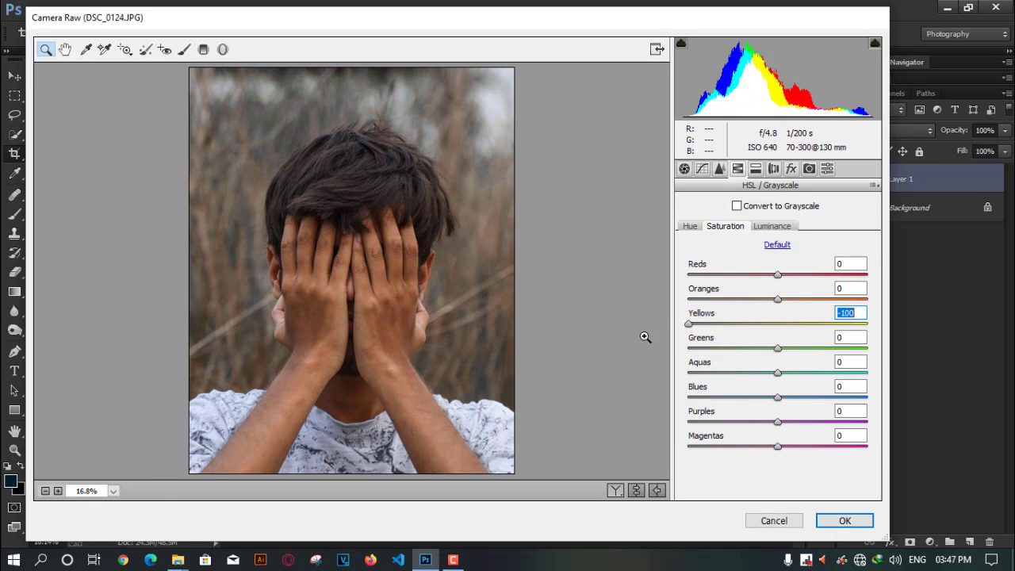
# Step: Shift the HSL hue of Yellows to +100, Greens to -94 and Aquas to +100
pyautogui.click(689, 227)
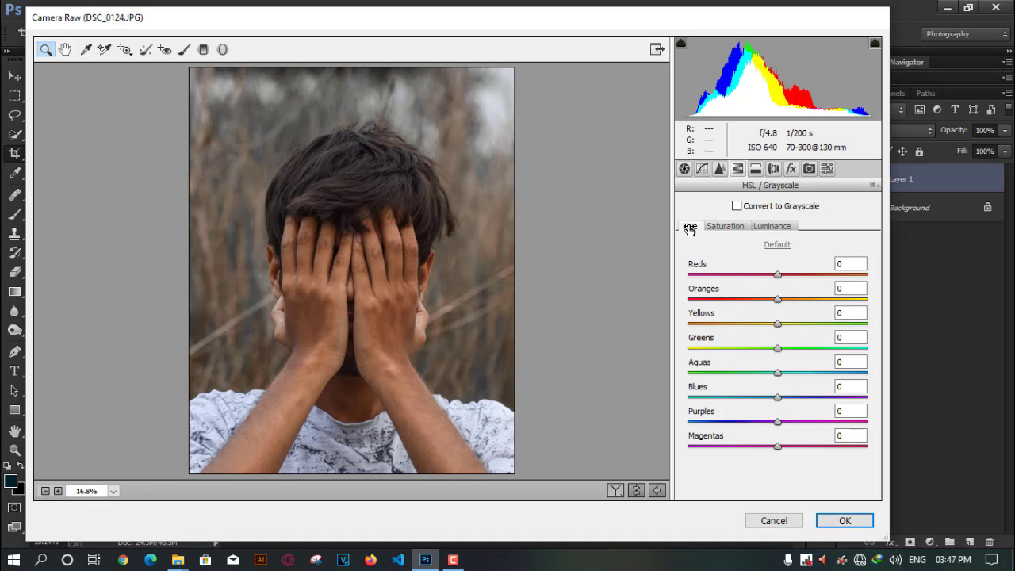
pyautogui.moveTo(781, 327); pyautogui.dragTo(888, 327)
pyautogui.moveTo(777, 348); pyautogui.dragTo(694, 363)
pyautogui.moveTo(778, 373); pyautogui.dragTo(880, 381)
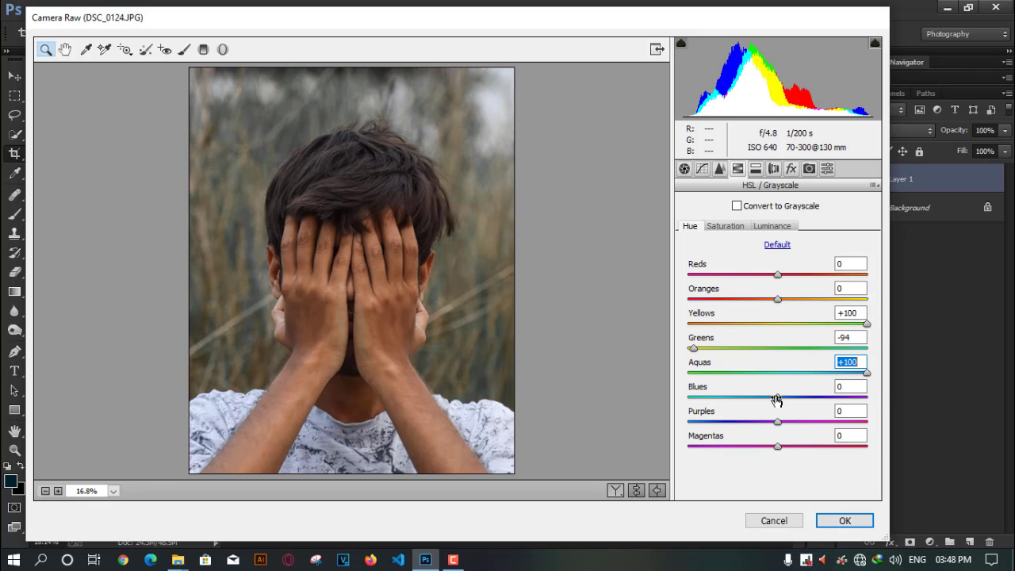
# Step: Set the HSL saturation of Greens and Aquas to -100 and of Blues to +9
pyautogui.moveTo(777, 401); pyautogui.dragTo(680, 379)
pyautogui.click(735, 228)
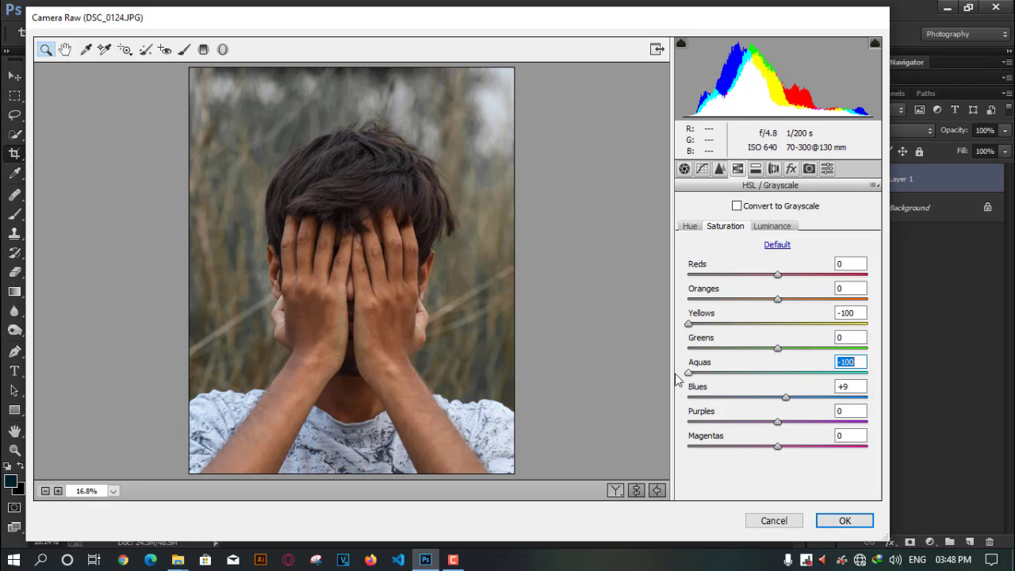
pyautogui.moveTo(782, 347); pyautogui.dragTo(687, 349)
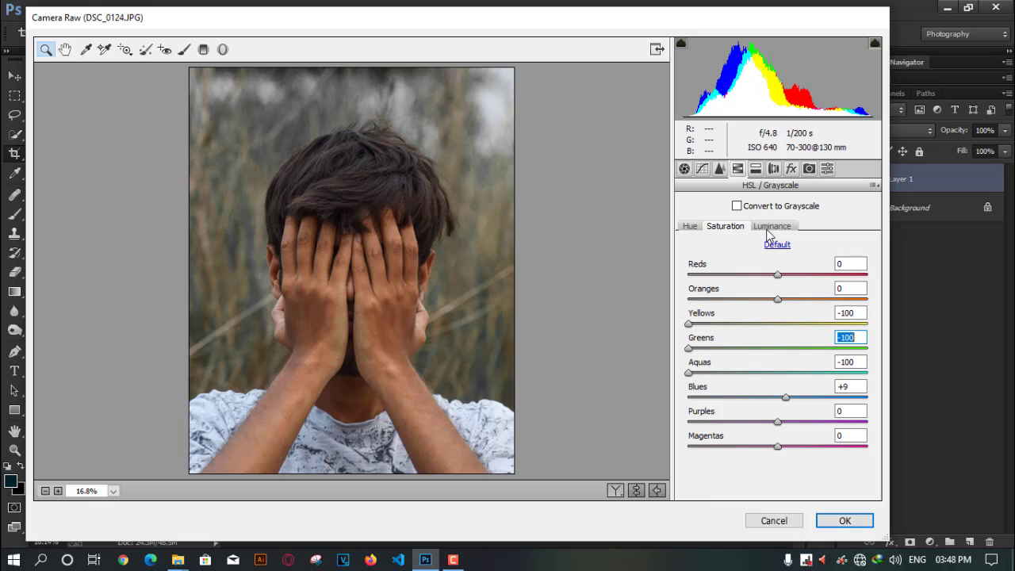
# Step: Split-tone the highlights with hue 135 and saturation 8, the shadows with hue 207 at low saturation, and apply the Camera Raw filter
pyautogui.click(754, 169)
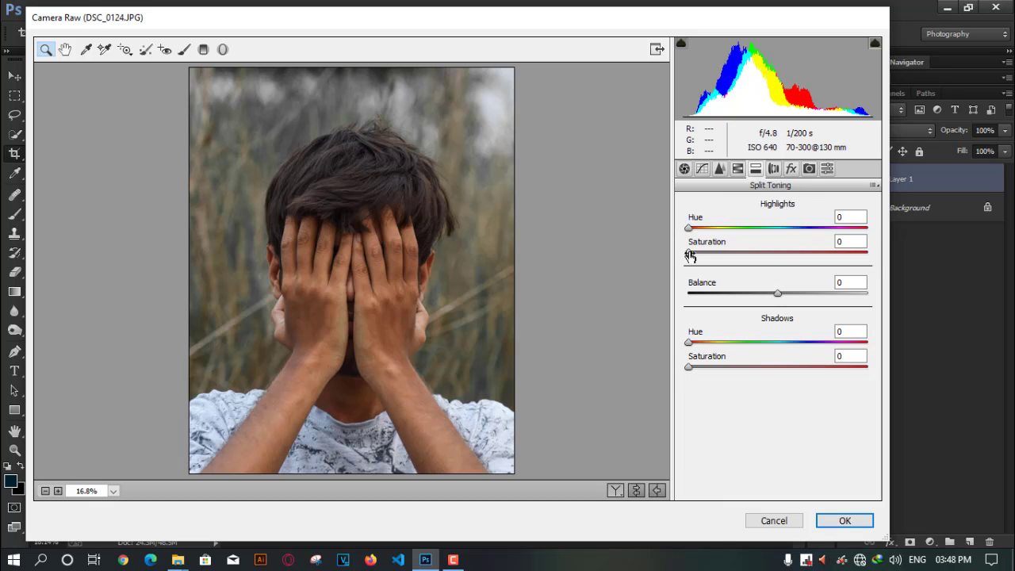
pyautogui.moveTo(688, 252); pyautogui.dragTo(755, 245)
pyautogui.moveTo(689, 366); pyautogui.dragTo(793, 353)
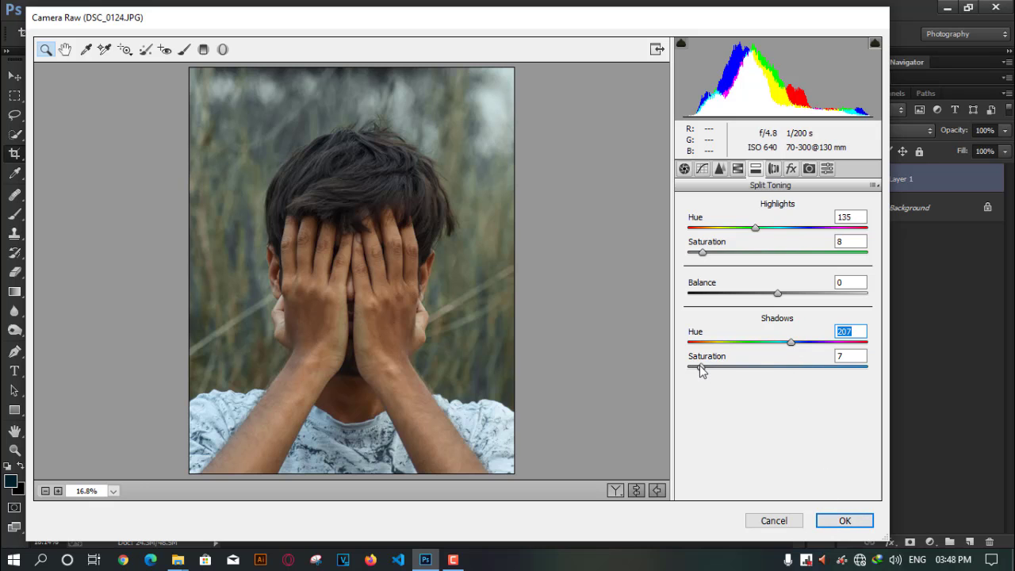
pyautogui.moveTo(701, 367); pyautogui.dragTo(698, 370)
pyautogui.click(842, 520)
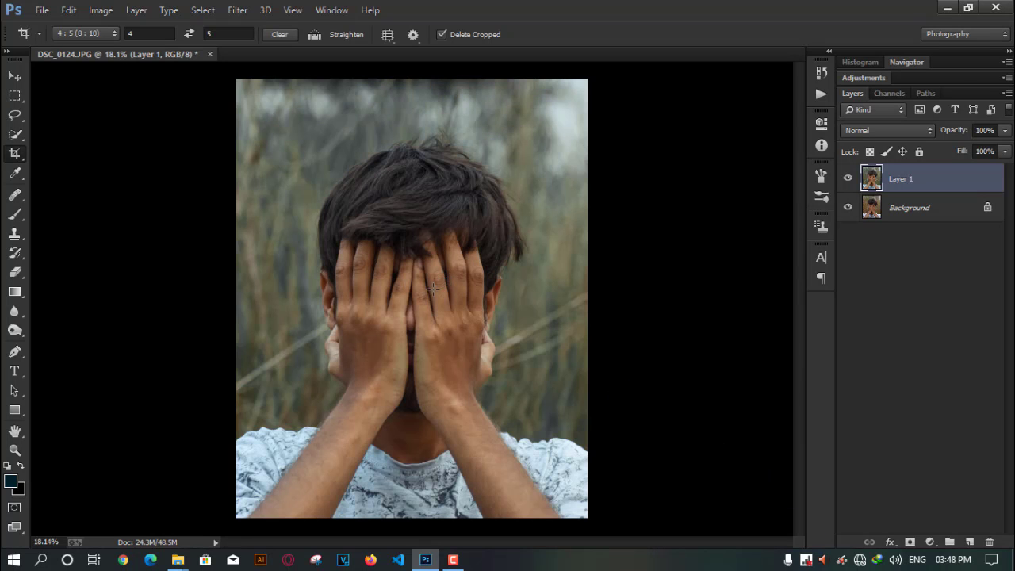
# Step: Compare the graded Layer 1 with the original photo and duplicate Layer 1 twice
pyautogui.scroll(3, 421, 296)
pyautogui.scroll(-4, 421, 295)
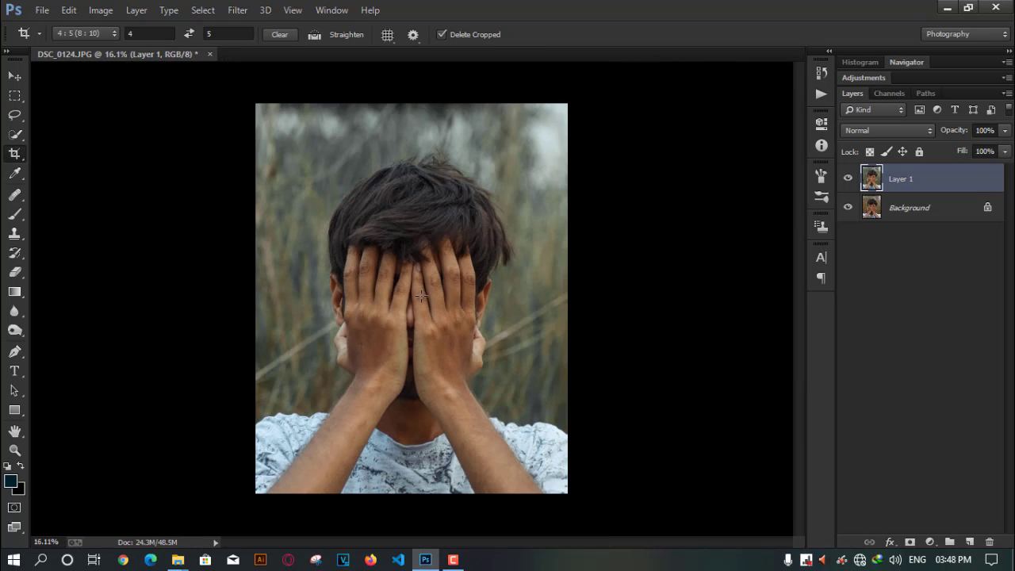
pyautogui.click(848, 179)
pyautogui.click(849, 179)
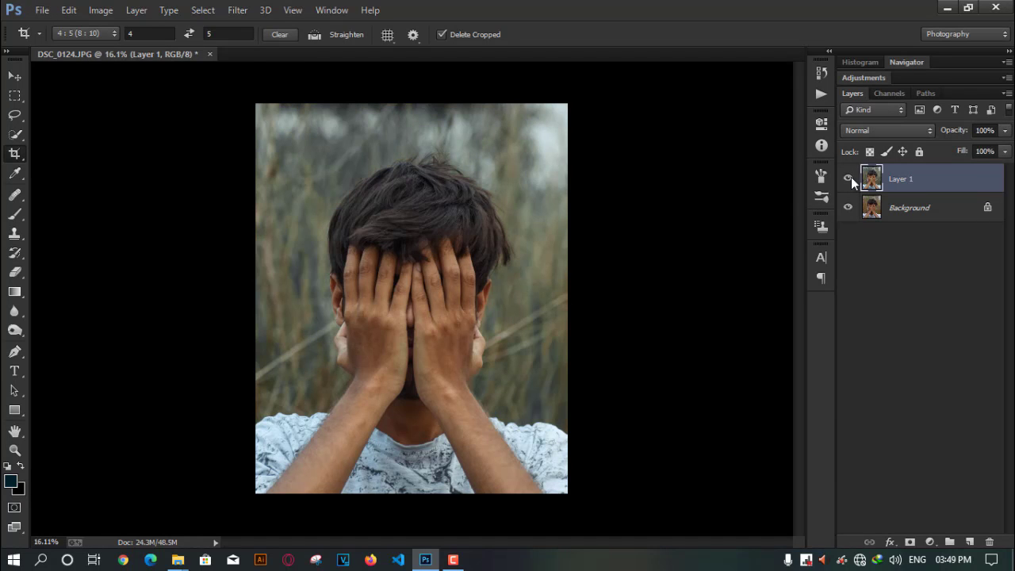
pyautogui.hotkey('ctrl', 'j')
pyautogui.hotkey('ctrl', 'j')
# Step: Apply a Gaussian Blur with a 36-pixel radius to Layer 1 copy and check it beneath the top duplicate
pyautogui.click(925, 238)
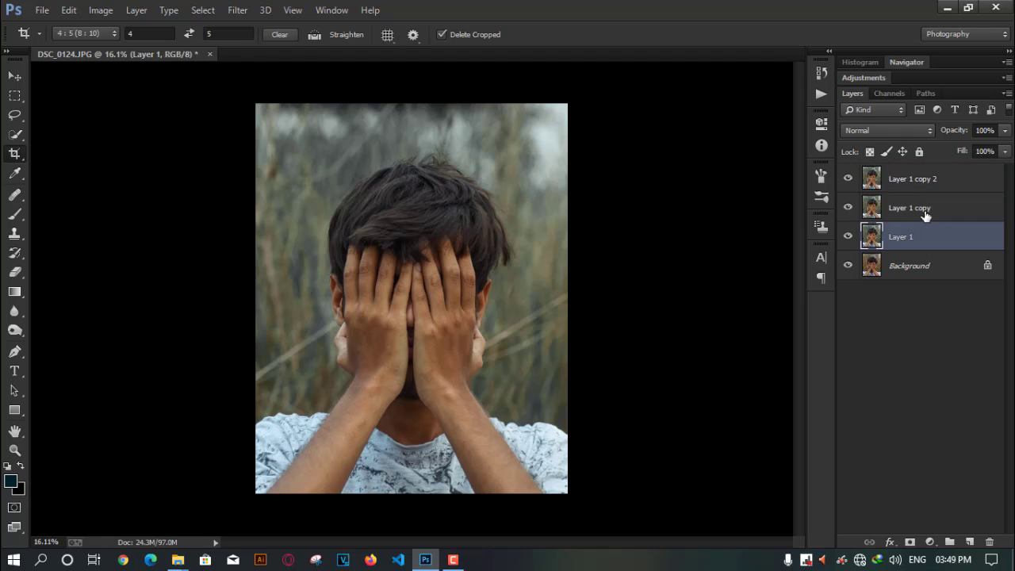
pyautogui.click(926, 214)
pyautogui.click(237, 10)
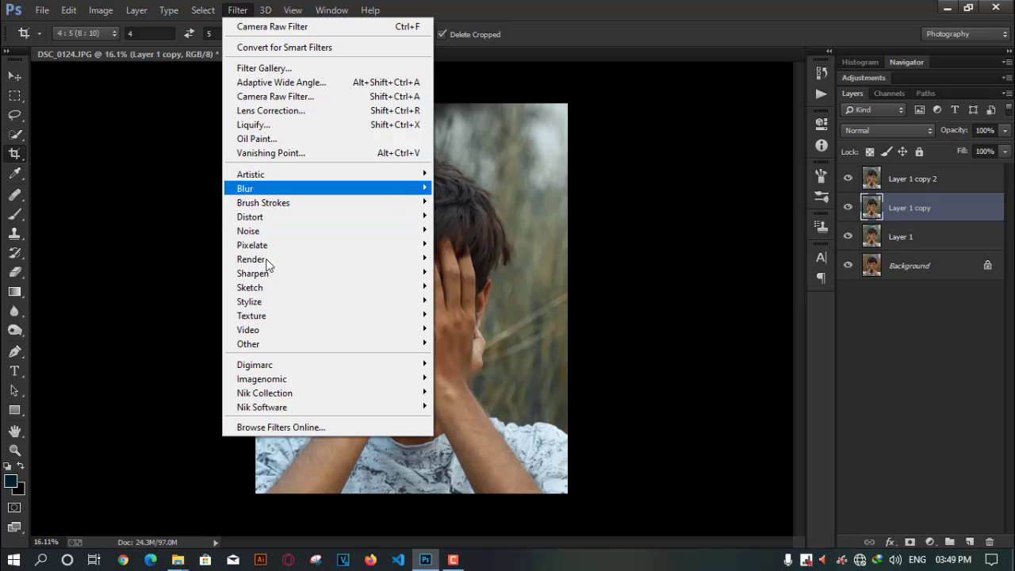
pyautogui.moveTo(246, 188)
pyautogui.click(479, 293)
pyautogui.moveTo(614, 325)
pyautogui.mouseDown()
pyautogui.moveTo(647, 328)
pyautogui.moveTo(623, 333)
pyautogui.mouseUp()
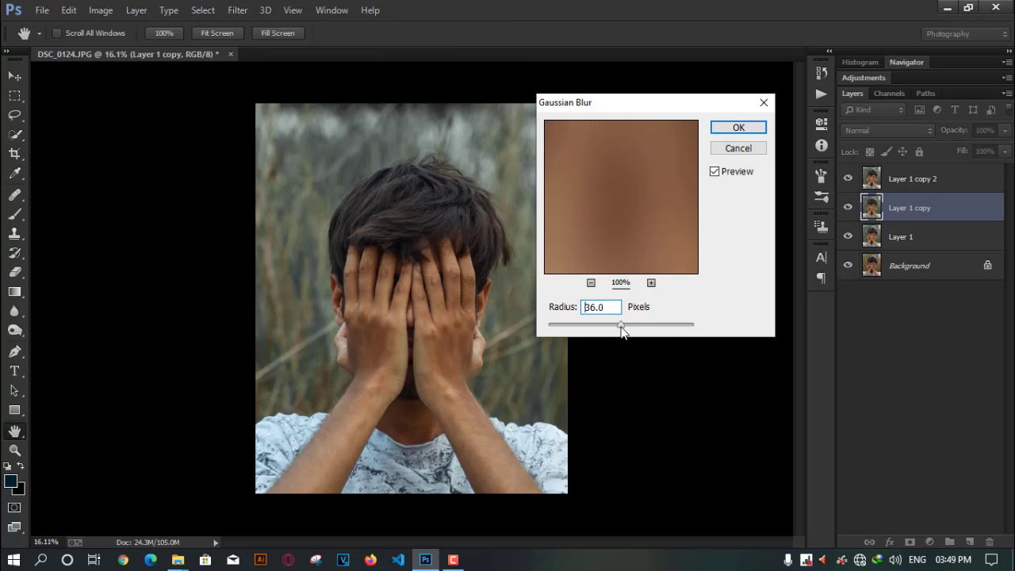
pyautogui.click(715, 171)
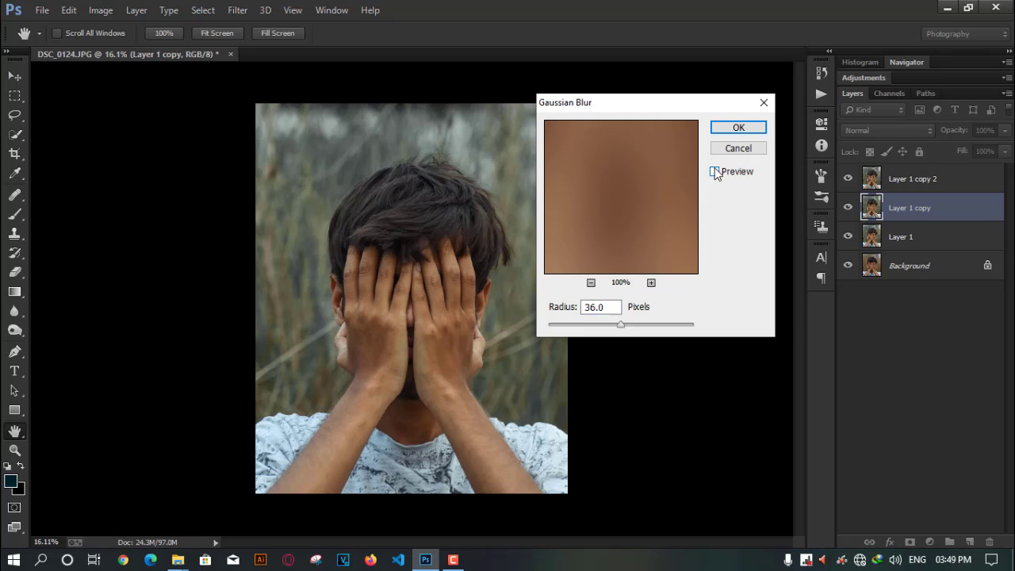
pyautogui.click(746, 128)
pyautogui.press('c')
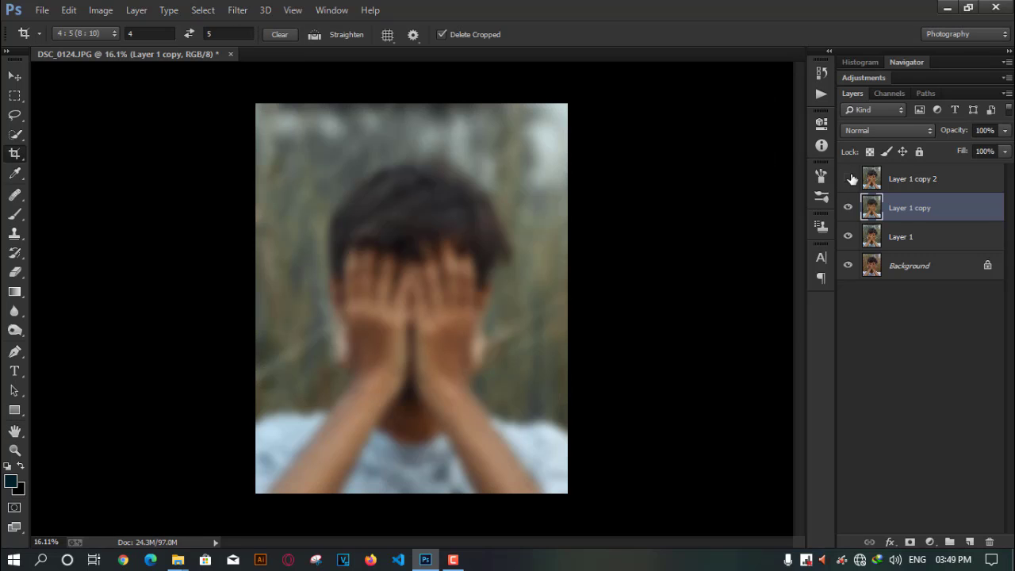
pyautogui.click(849, 178)
# Step: Set the blend mode of Layer 1 copy 2 to Linear Light
pyautogui.click(968, 181)
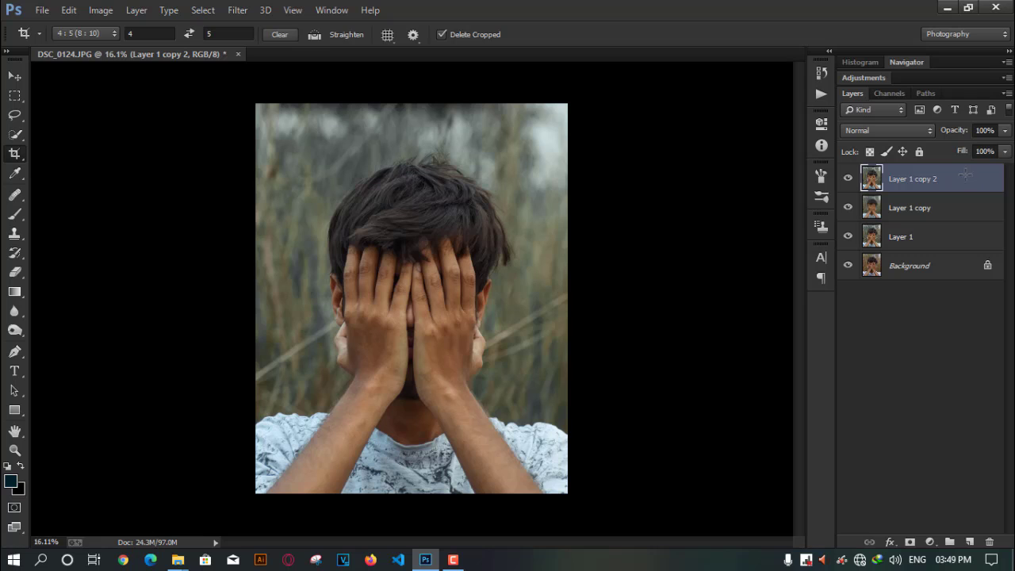
pyautogui.click(869, 130)
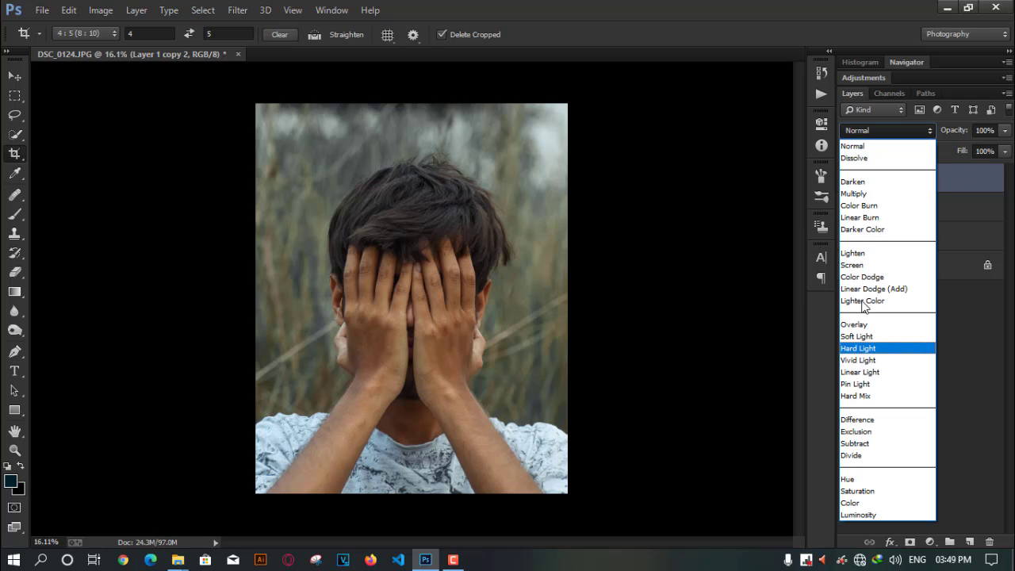
pyautogui.click(861, 372)
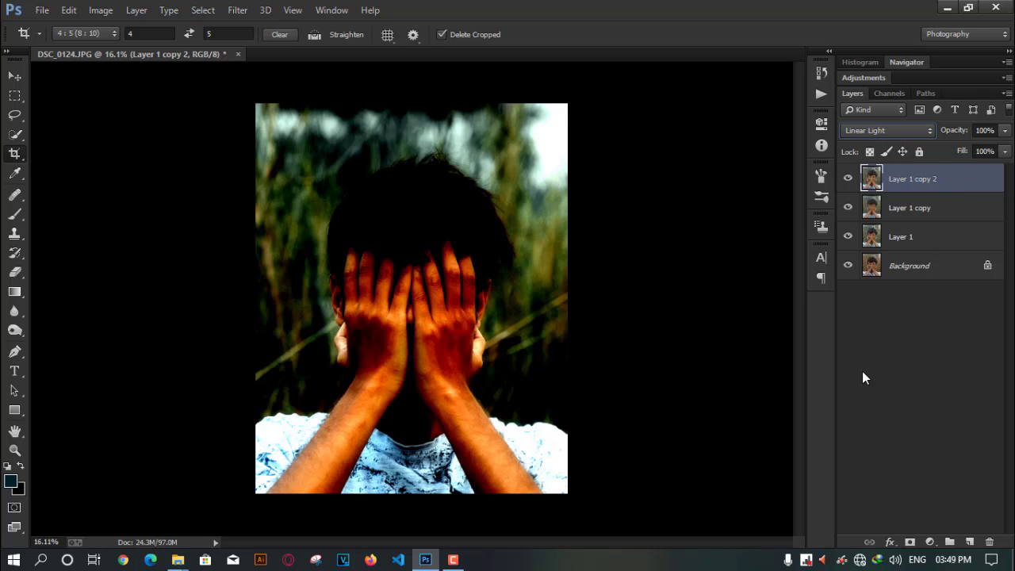
# Step: Apply a High Pass filter with a 2.5-pixel radius to Layer 1 copy 2
pyautogui.click(237, 10)
pyautogui.moveTo(270, 343)
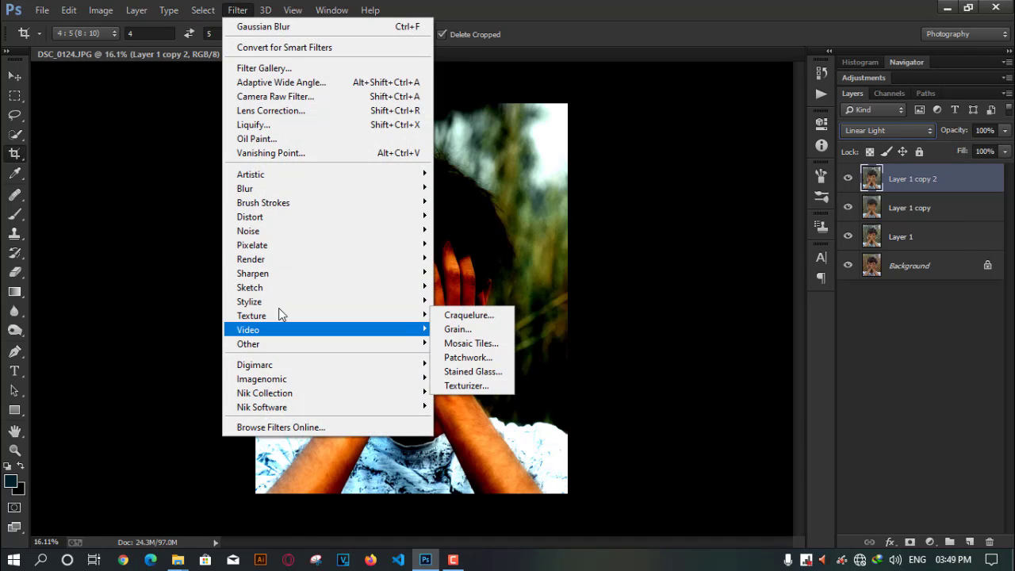
pyautogui.click(456, 357)
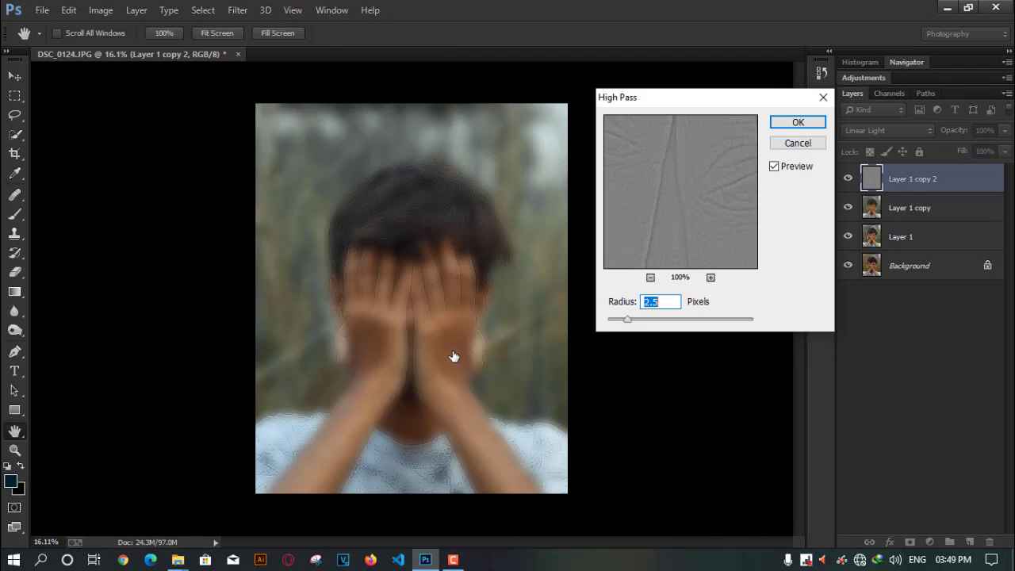
pyautogui.click(798, 123)
pyautogui.press('c')
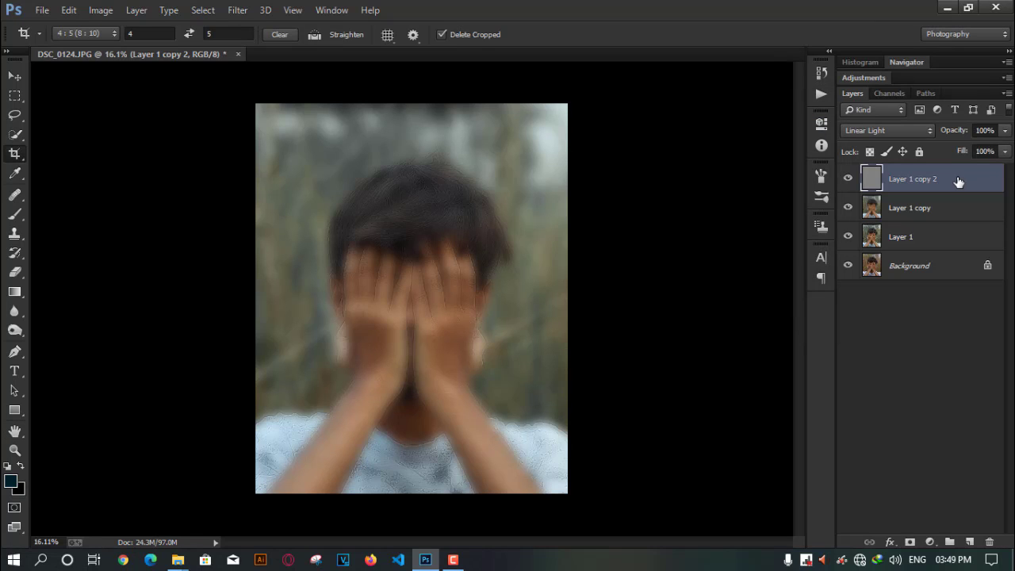
# Step: Group Layer 1 copy 2 with Layer 1 copy and give the group a layer mask inverted to black
pyautogui.keyDown('shift'); pyautogui.click(958, 205); pyautogui.keyUp('shift')
pyautogui.keyDown('shift'); pyautogui.click(960, 234); pyautogui.keyUp('shift')
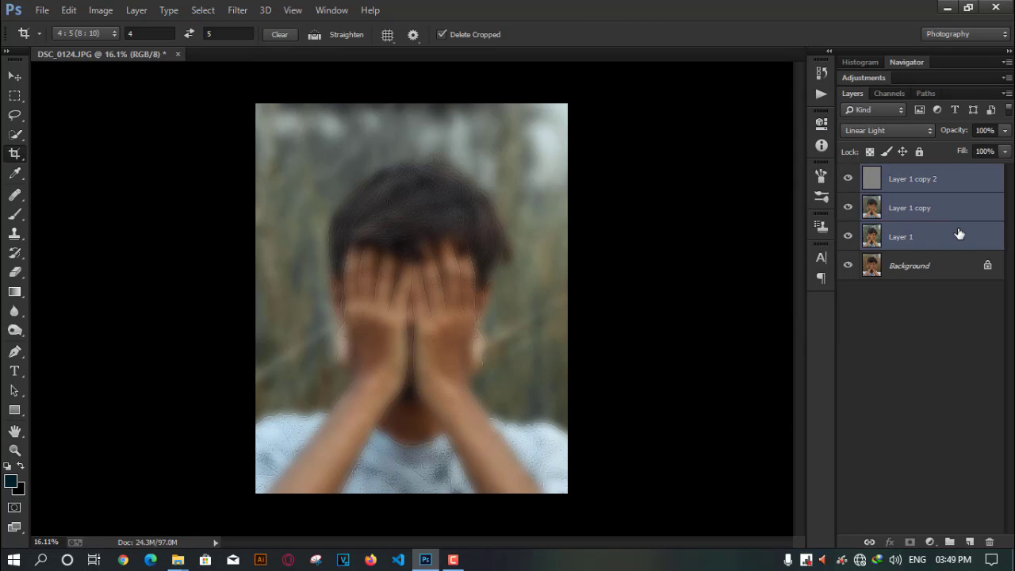
pyautogui.keyDown('ctrl'); pyautogui.click(940, 245); pyautogui.keyUp('ctrl')
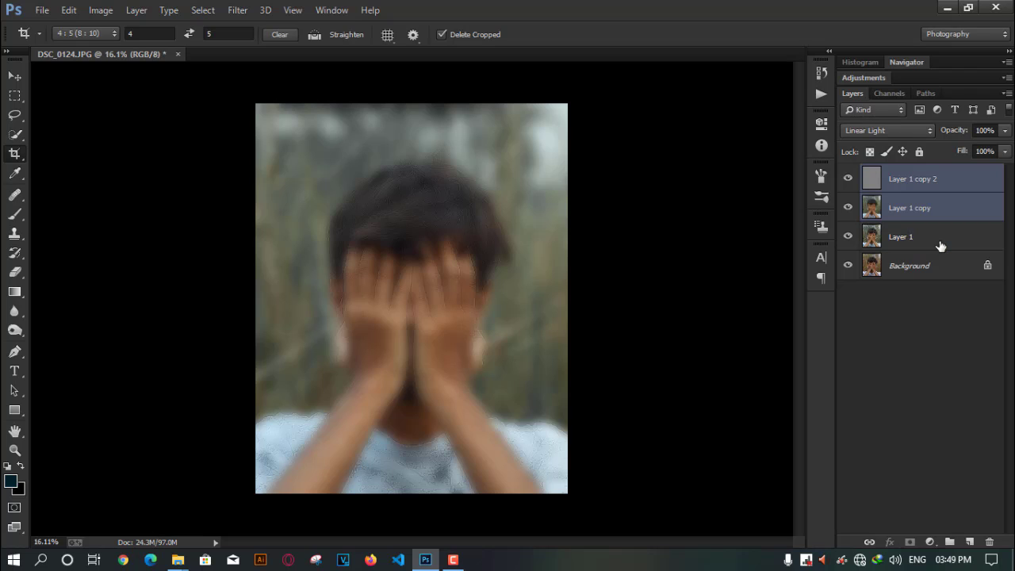
pyautogui.hotkey('ctrl', 'g')
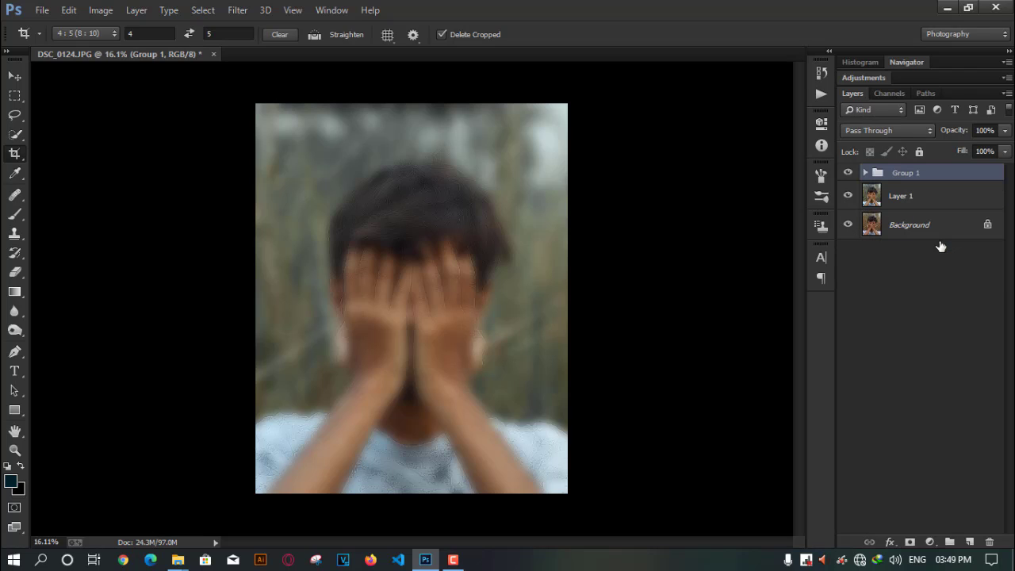
pyautogui.click(910, 542)
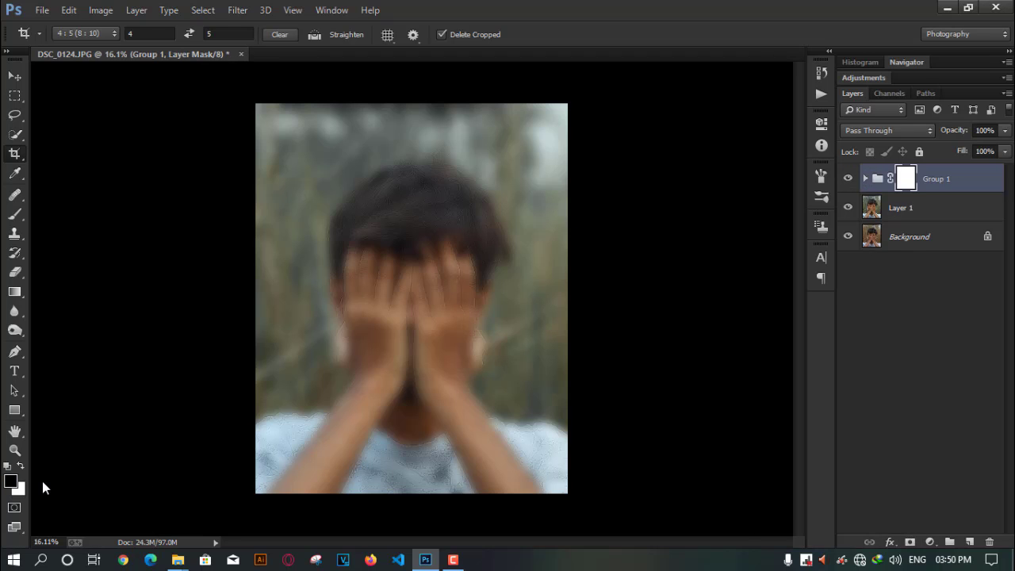
pyautogui.hotkey('ctrl', 'i')
# Step: Set up a soft brush about 300 pixels in size with white as the foreground colour for the Group 1 mask
pyautogui.scroll(5, 398, 279)
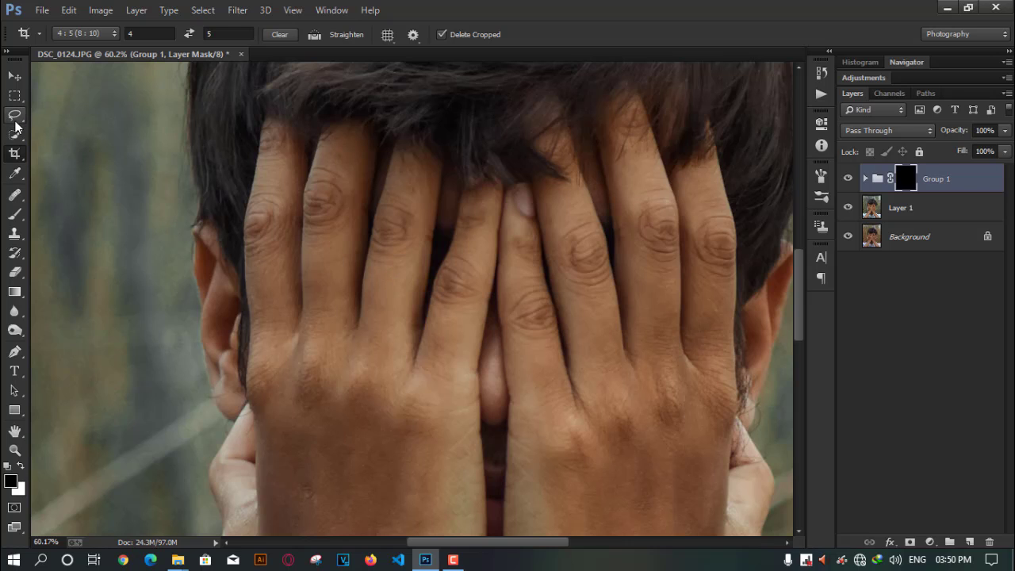
pyautogui.click(14, 214)
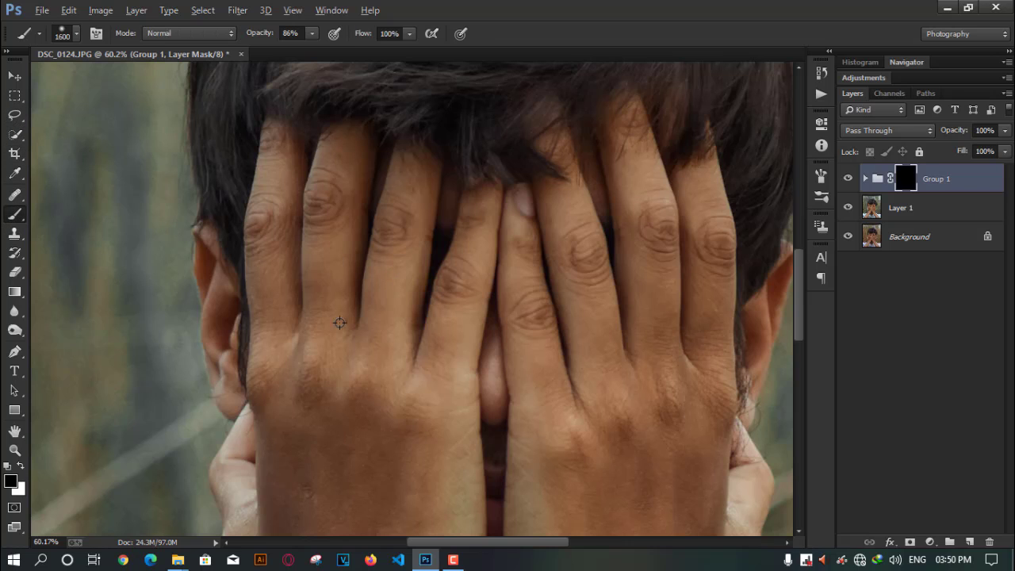
pyautogui.scroll(-3, 465, 367)
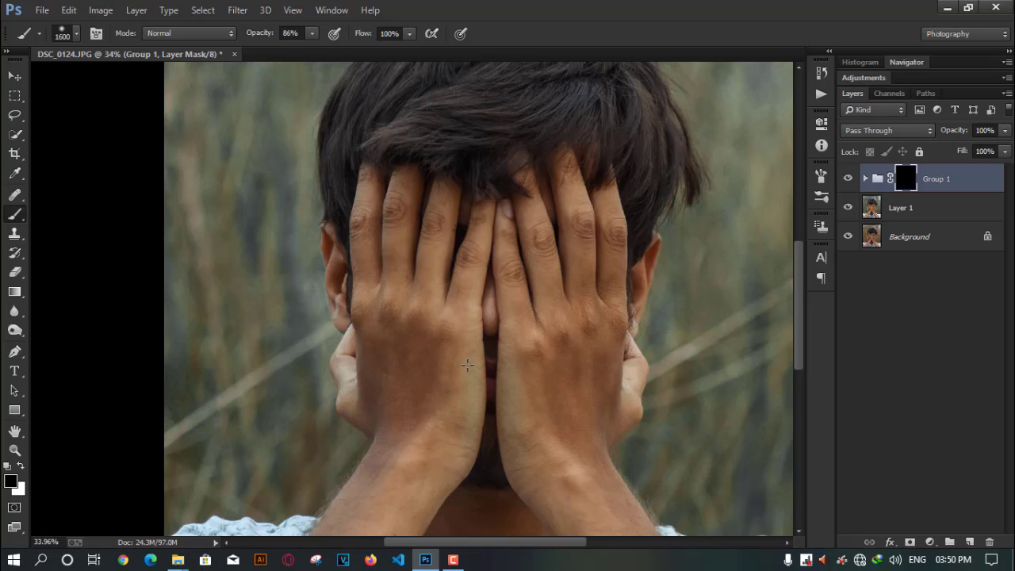
pyautogui.click(76, 33)
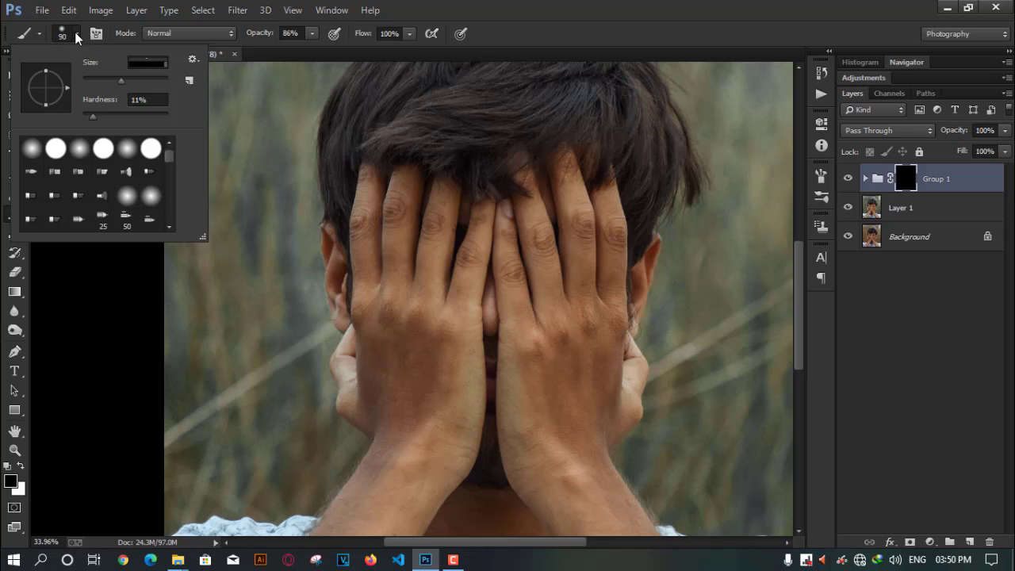
pyautogui.click(78, 34)
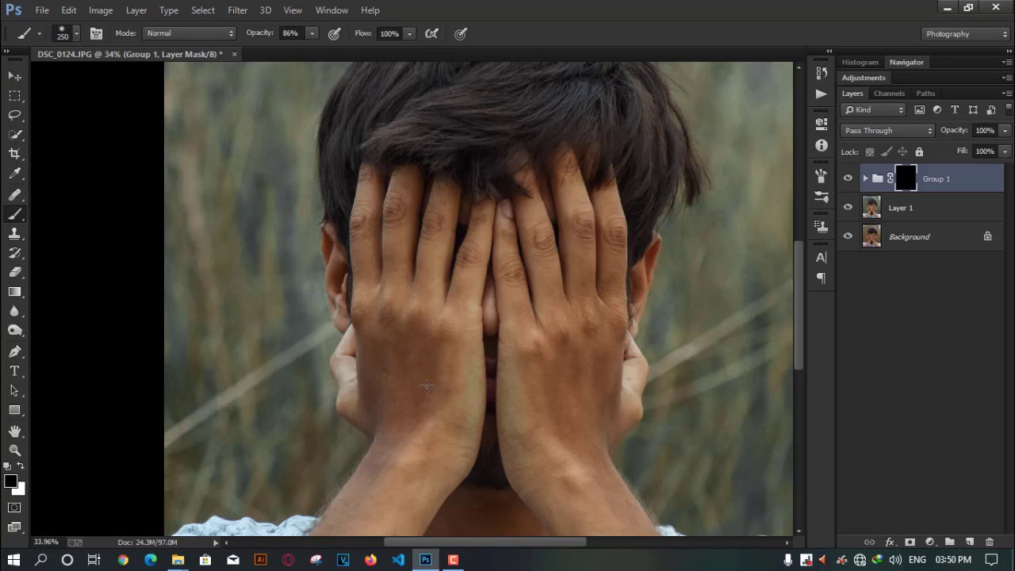
pyautogui.click(19, 467)
pyautogui.scroll(2, 420, 325)
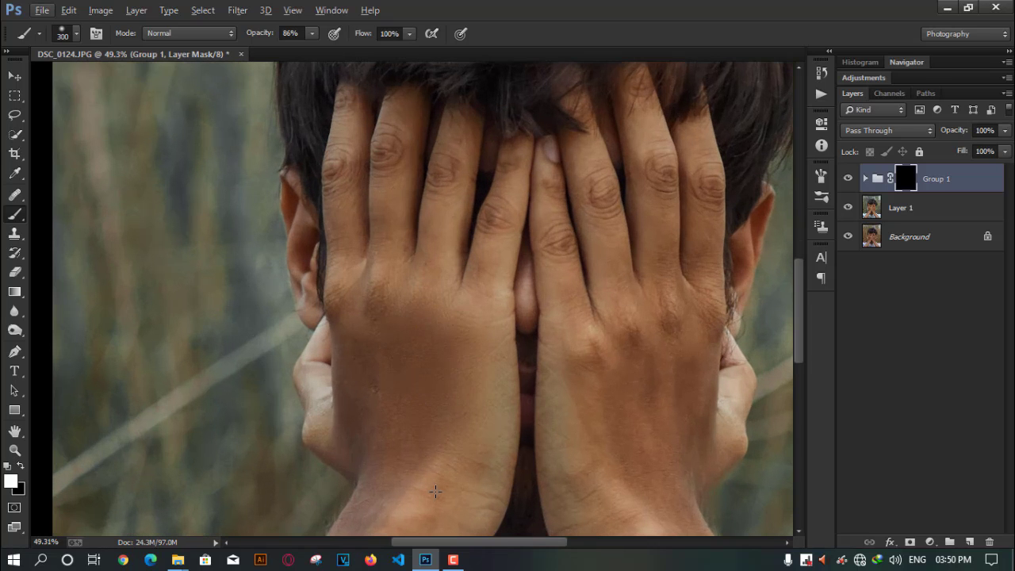
# Step: Paint white on the Group 1 mask over one wrist and both forearms to reveal the smoothed skin
pyautogui.moveTo(435, 491); pyautogui.dragTo(437, 466)
pyautogui.scroll(-3, 436, 484)
pyautogui.scroll(-2, 424, 476)
pyautogui.scroll(-3, 417, 341)
pyautogui.moveTo(413, 327); pyautogui.dragTo(319, 482)
pyautogui.scroll(-3, 320, 476)
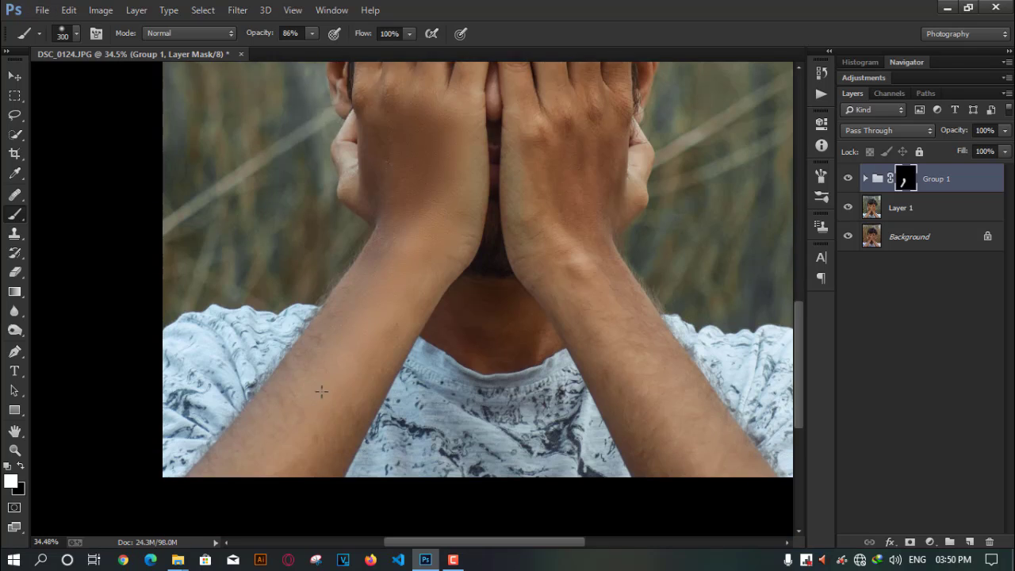
pyautogui.scroll(-3, 295, 353)
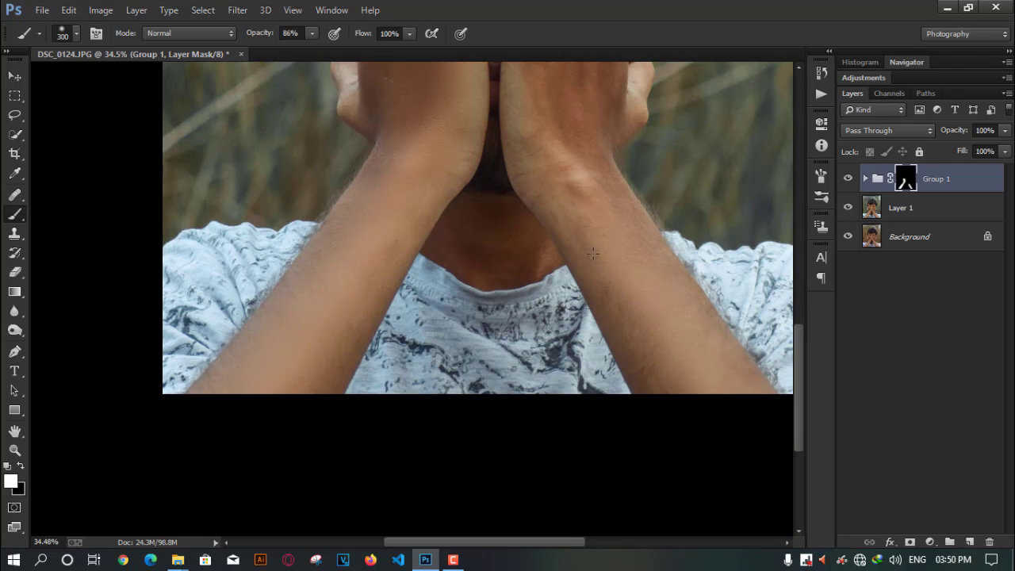
pyautogui.moveTo(593, 254)
pyautogui.mouseDown()
pyautogui.moveTo(588, 295)
pyautogui.moveTo(622, 366)
pyautogui.mouseUp()
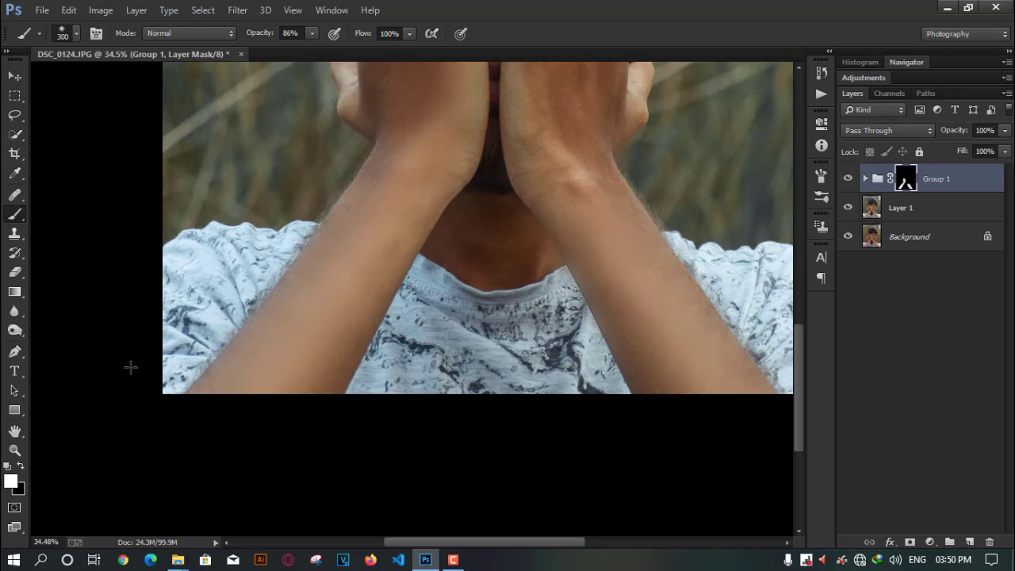
# Step: Reduce the brush size to 175 pixels and paint white on the Group 1 mask over the backs of both hands
pyautogui.press('x')
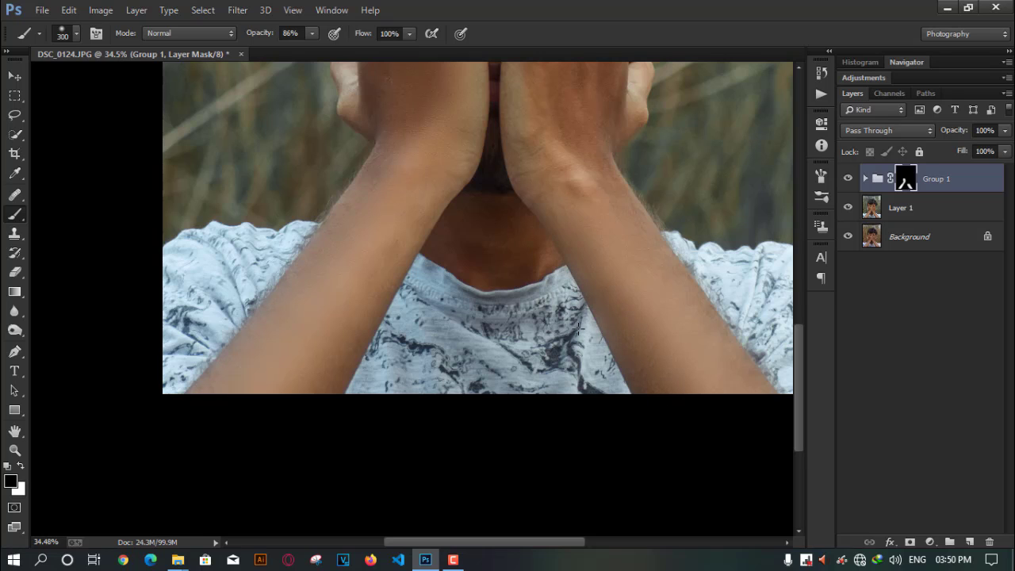
pyautogui.keyDown('alt'); pyautogui.scroll(-1, 585, 252); pyautogui.keyUp('alt')
pyautogui.scroll(2, 466, 330)
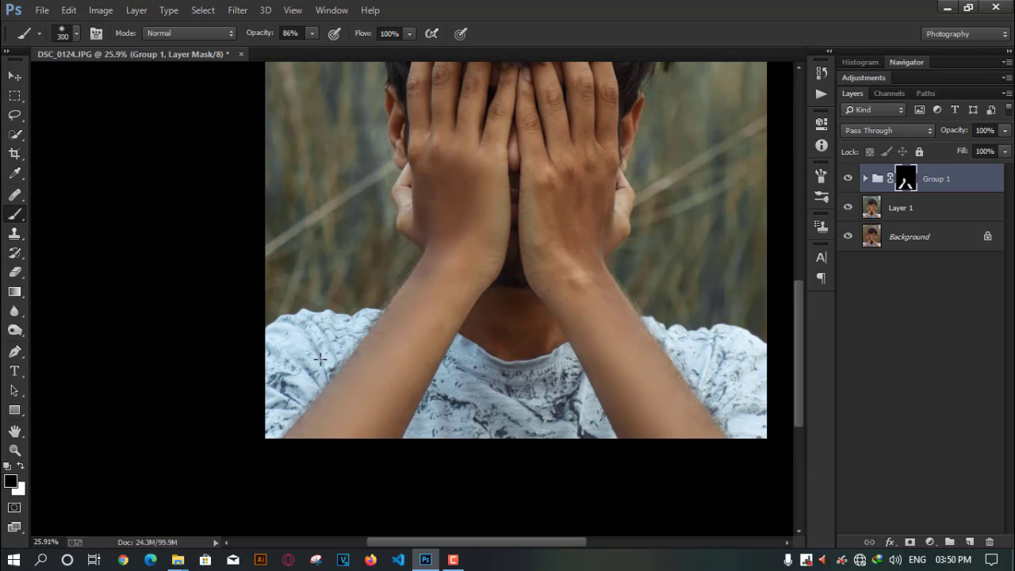
pyautogui.keyDown('alt'); pyautogui.scroll(4, 571, 262); pyautogui.keyUp('alt')
pyautogui.moveTo(672, 241); pyautogui.dragTo(528, 306)
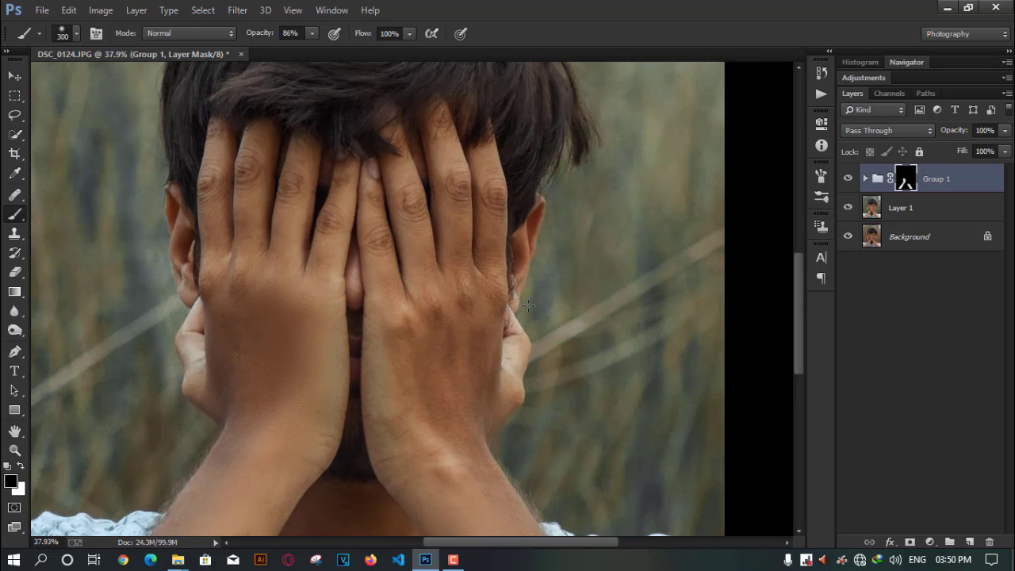
pyautogui.press('x')
pyautogui.press('alt')
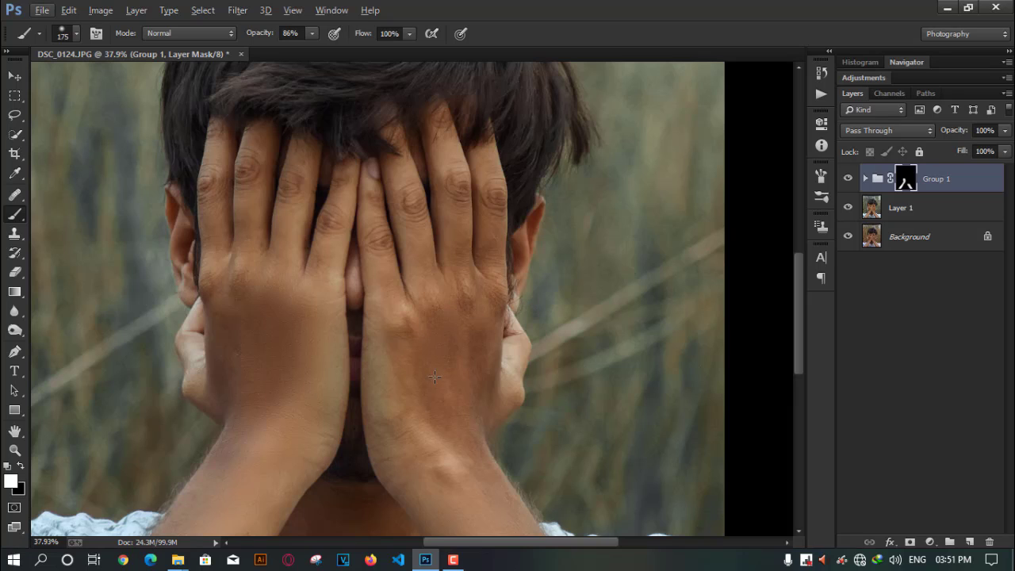
pyautogui.moveTo(398, 331)
pyautogui.mouseDown()
pyautogui.moveTo(476, 478)
pyautogui.moveTo(474, 469)
pyautogui.mouseUp()
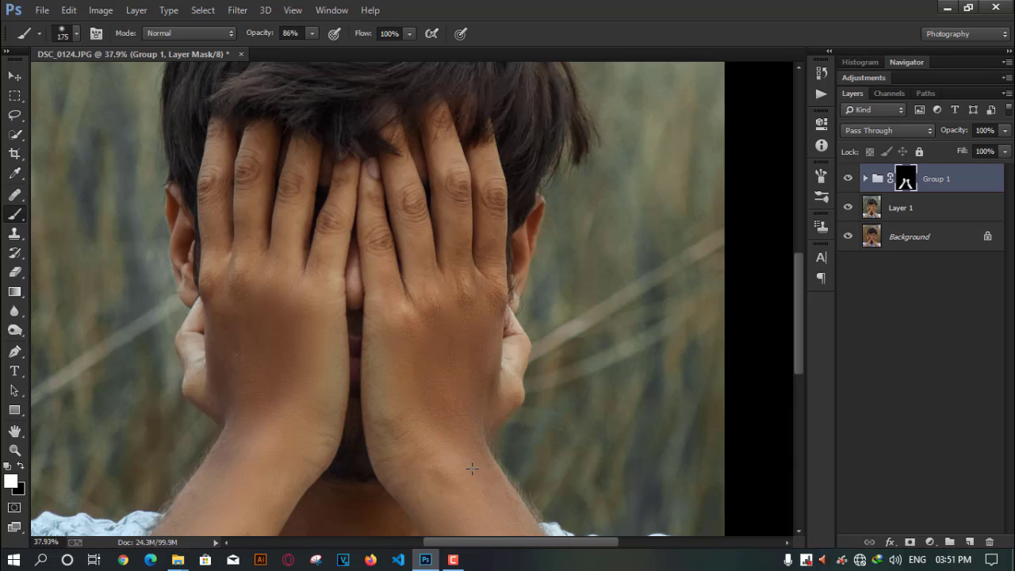
pyautogui.moveTo(231, 304)
pyautogui.mouseDown()
pyautogui.moveTo(291, 301)
pyautogui.moveTo(326, 436)
pyautogui.moveTo(315, 320)
pyautogui.mouseUp()
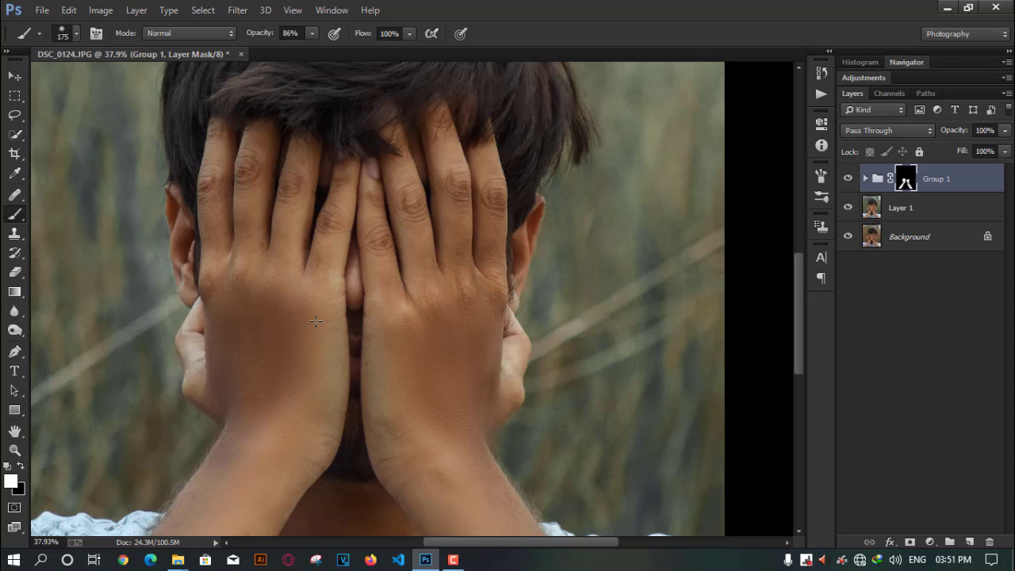
# Step: Lower the brush opacity to 48% and paint more white on the Group 1 mask over the hands
pyautogui.scroll(-4, 306, 422)
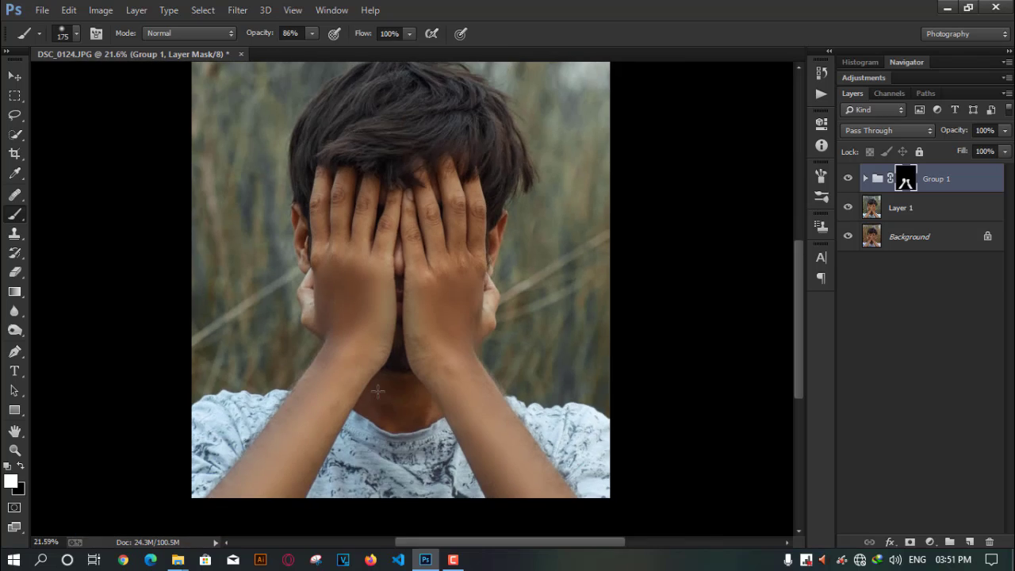
pyautogui.scroll(5, 478, 345)
pyautogui.press('x')
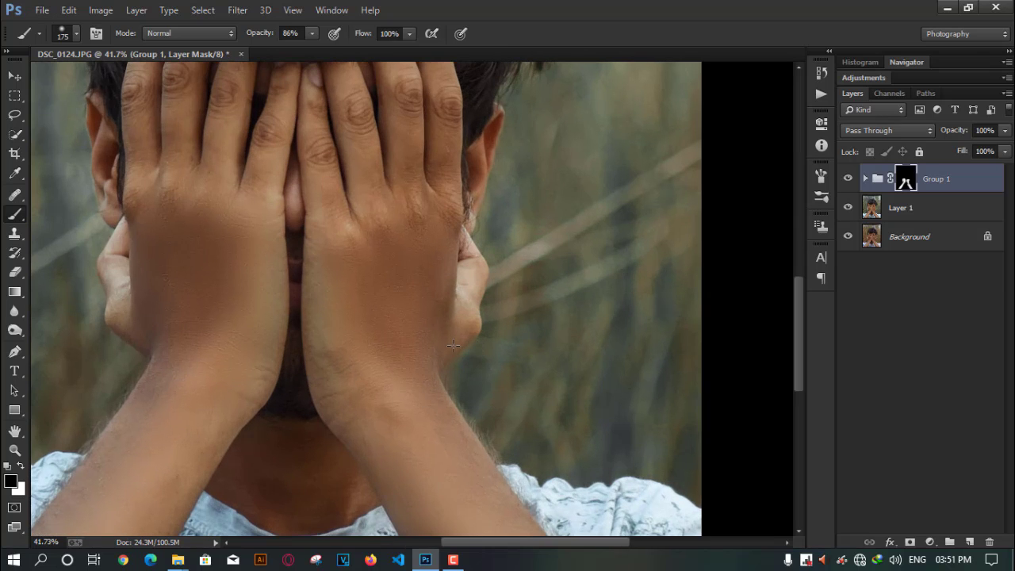
pyautogui.scroll(-5, 494, 466)
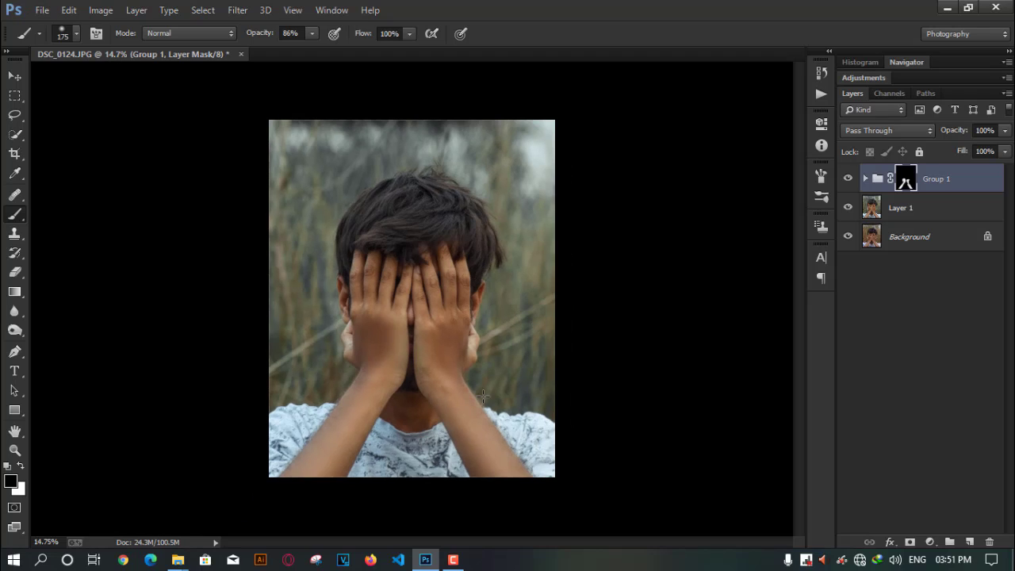
pyautogui.moveTo(314, 32); pyautogui.dragTo(284, 46)
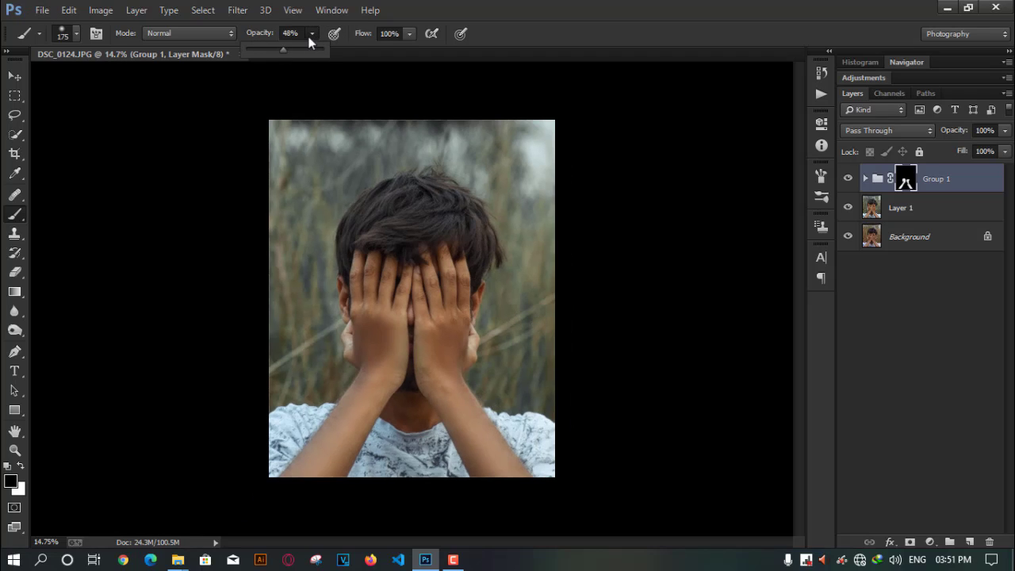
pyautogui.click(20, 468)
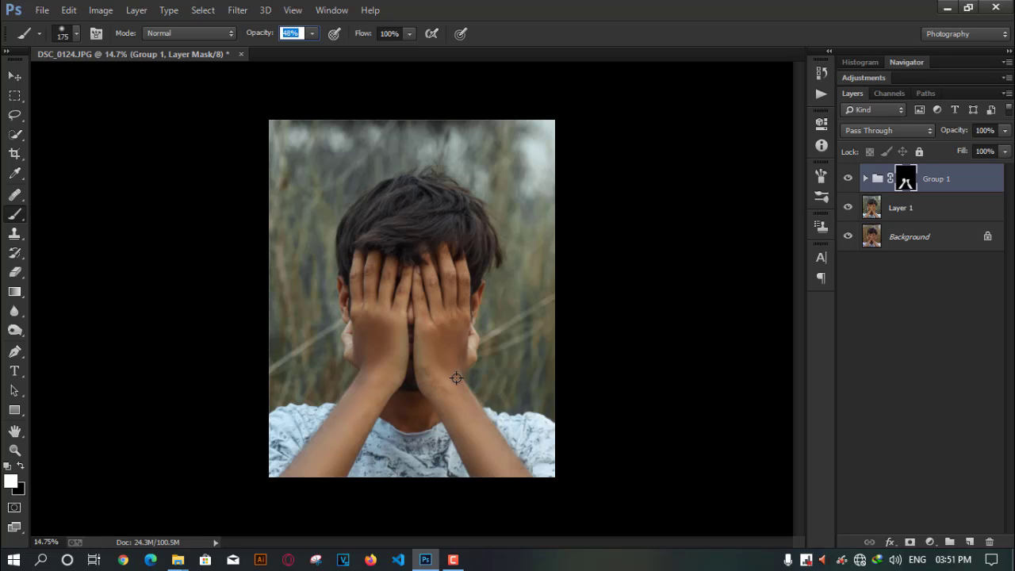
pyautogui.moveTo(479, 301)
pyautogui.mouseDown()
pyautogui.moveTo(410, 300)
pyautogui.moveTo(443, 360)
pyautogui.mouseUp()
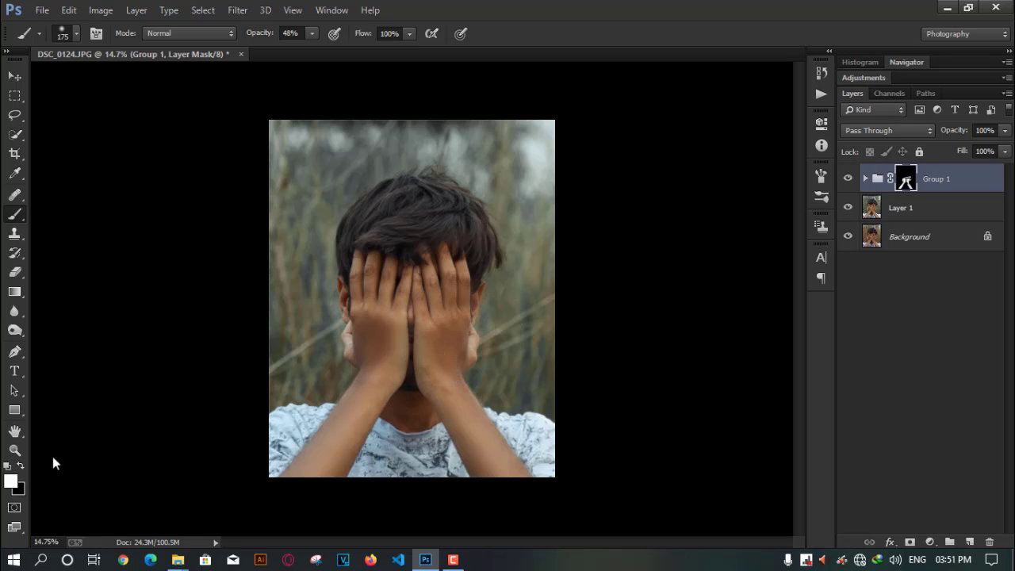
# Step: Paint black at 48% opacity on the Group 1 mask over the hands and forearms to bring back skin texture
pyautogui.click(20, 466)
pyautogui.scroll(3, 521, 246)
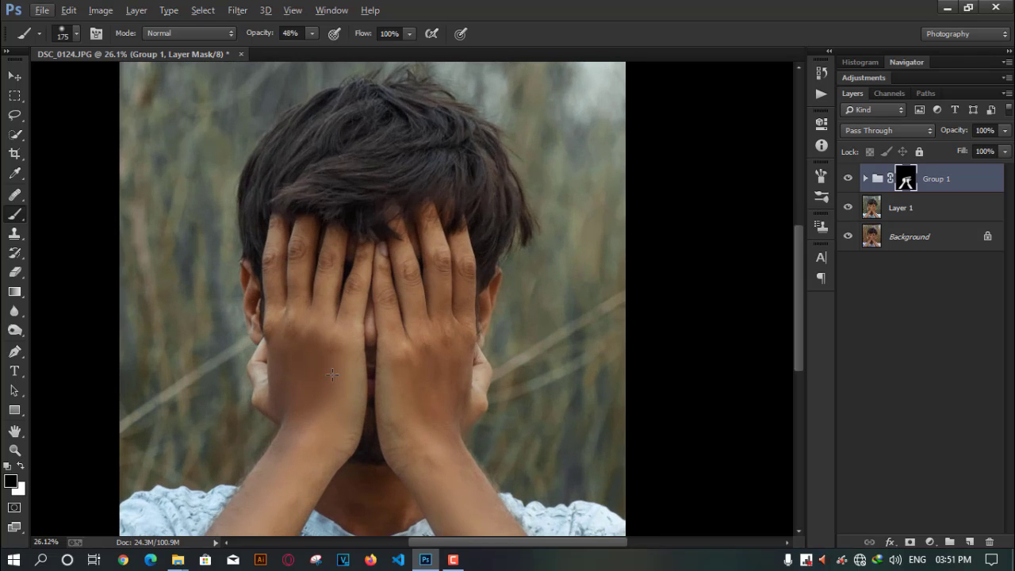
pyautogui.scroll(-3, 447, 388)
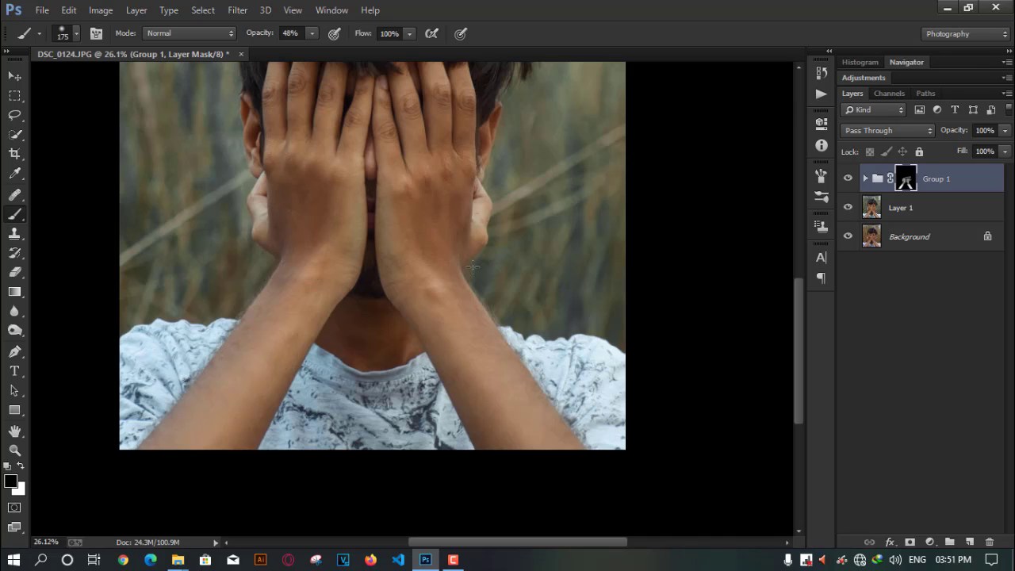
pyautogui.scroll(2, 484, 92)
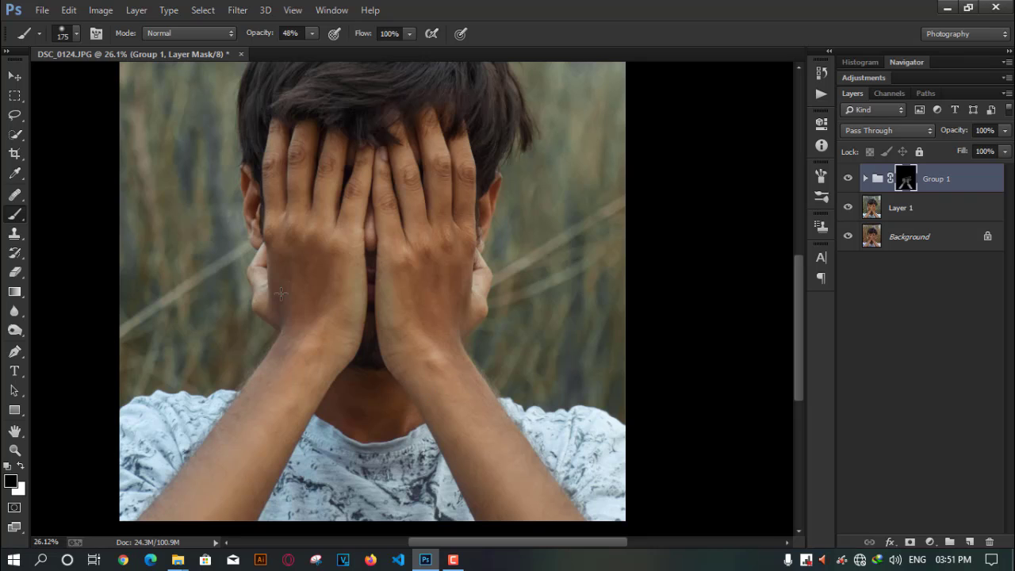
pyautogui.scroll(-3, 540, 291)
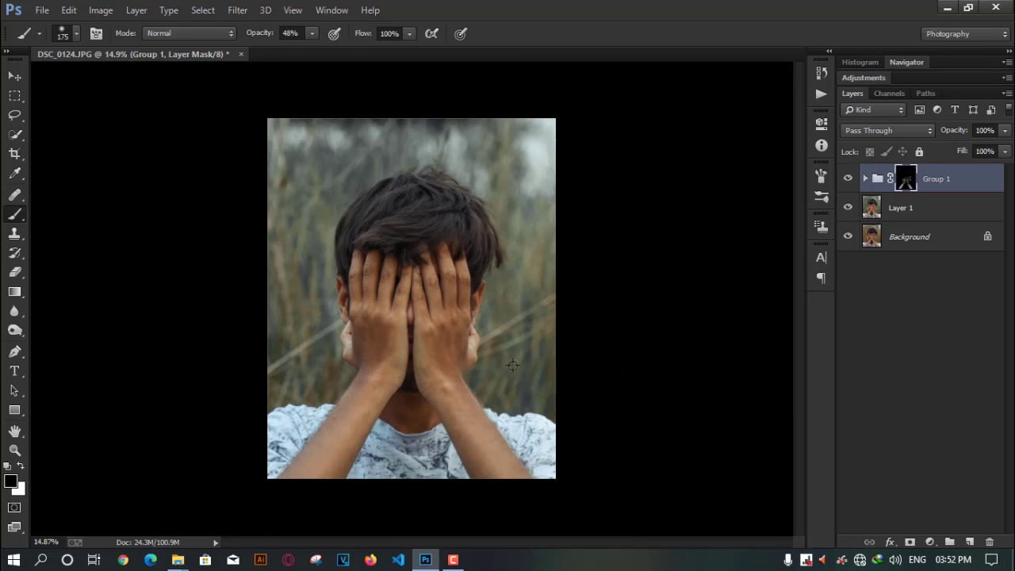
pyautogui.scroll(2, 513, 364)
pyautogui.scroll(-1, 506, 385)
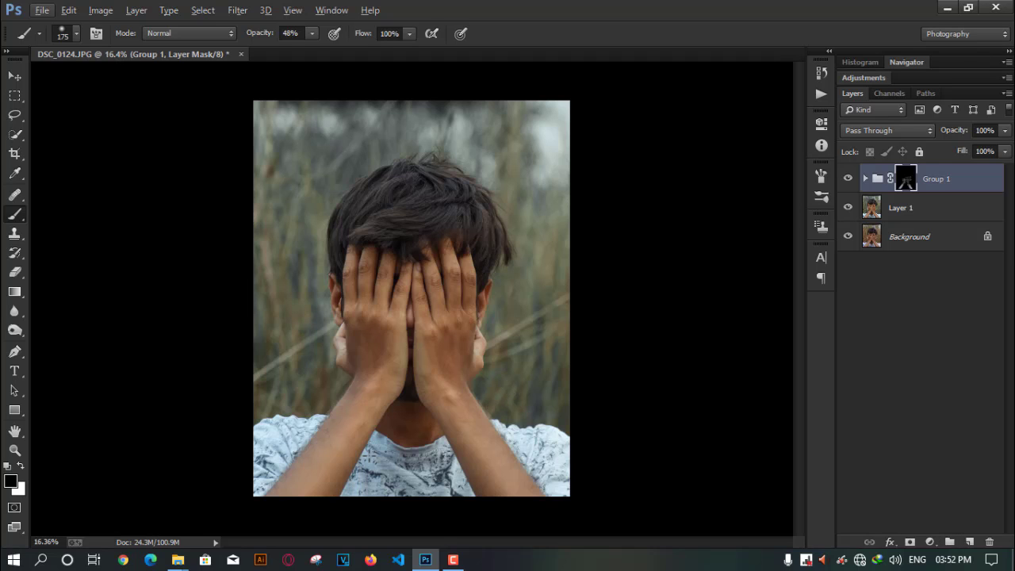
# Step: Place the tiger image FF from its File Explorer folder into the portrait document over the hands
pyautogui.moveTo(178, 559)
pyautogui.click(143, 500)
pyautogui.moveTo(677, 119); pyautogui.dragTo(413, 290)
pyautogui.scroll(3, 523, 343)
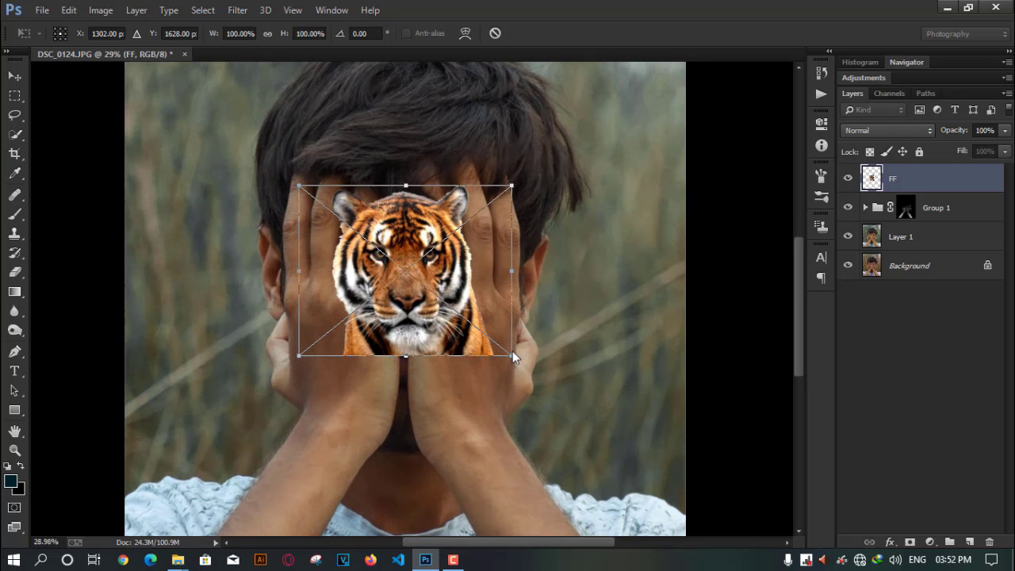
# Step: Scale the tiger image to about 172%, centre it over the hands covering the face, and commit the placement
pyautogui.moveTo(510, 355); pyautogui.dragTo(591, 418)
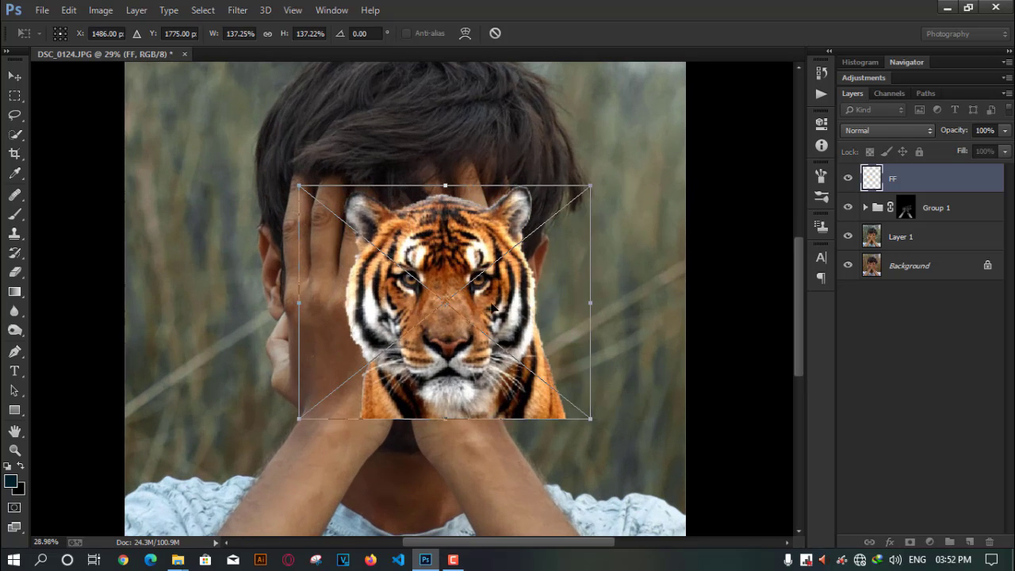
pyautogui.moveTo(490, 300); pyautogui.dragTo(450, 295)
pyautogui.moveTo(552, 418); pyautogui.dragTo(643, 491)
pyautogui.moveTo(527, 322); pyautogui.dragTo(517, 279)
pyautogui.moveTo(600, 449); pyautogui.dragTo(584, 437)
pyautogui.moveTo(509, 314); pyautogui.dragTo(508, 308)
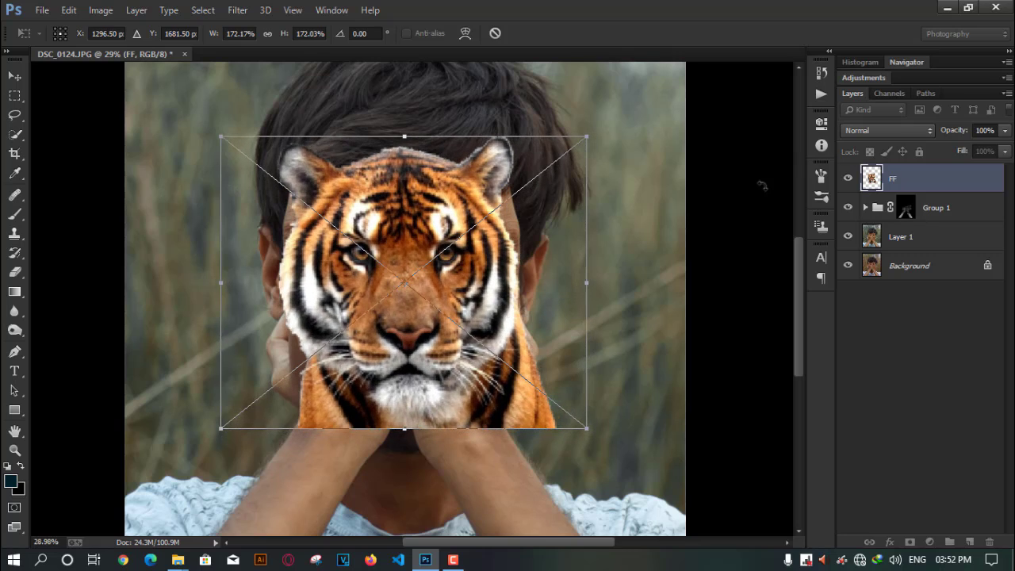
pyautogui.press('Return')
# Step: Set the blend mode of the FF tiger layer to Multiply and add a layer mask to it
pyautogui.press('b')
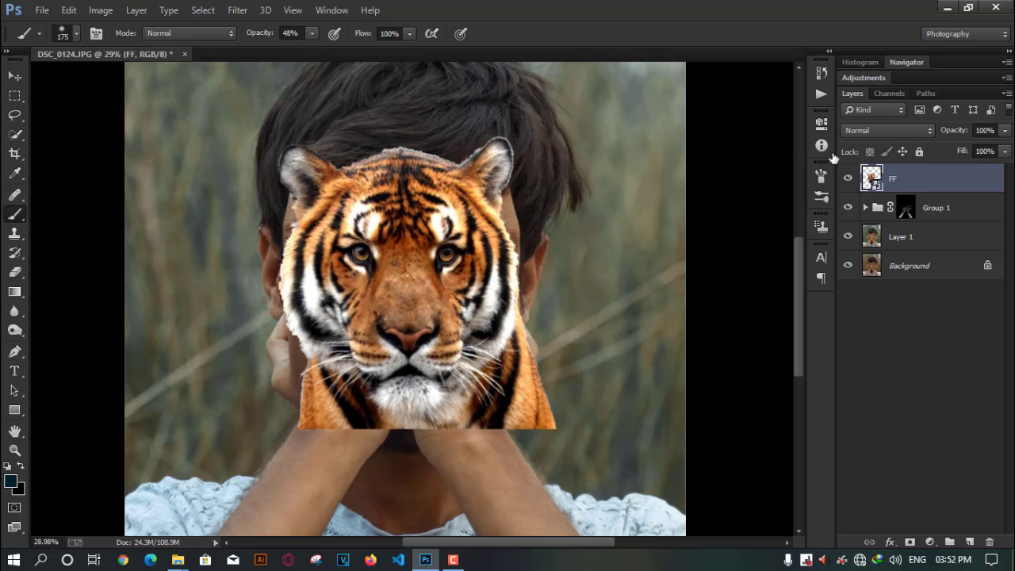
pyautogui.click(912, 131)
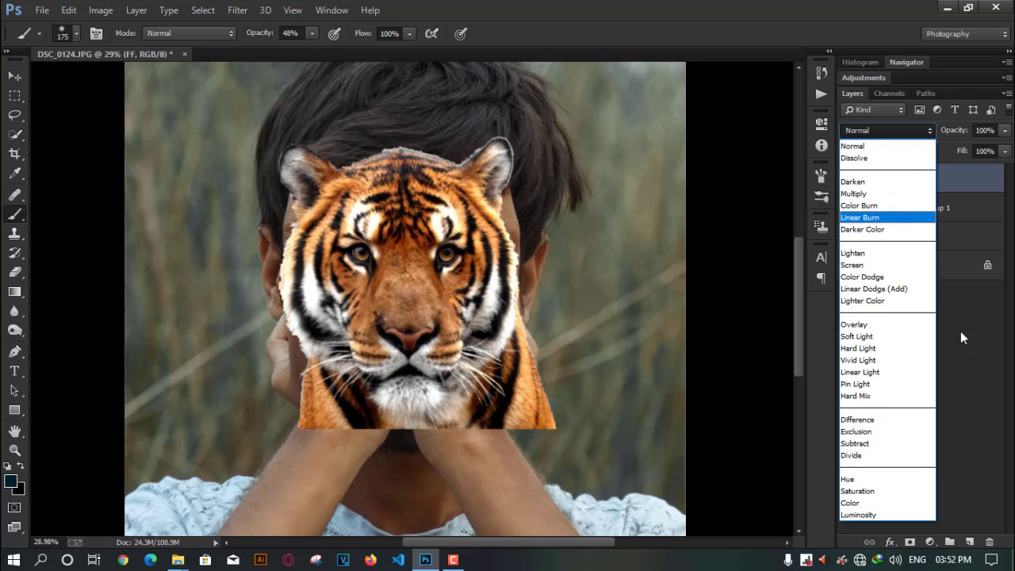
pyautogui.click(960, 330)
pyautogui.click(912, 131)
pyautogui.click(856, 194)
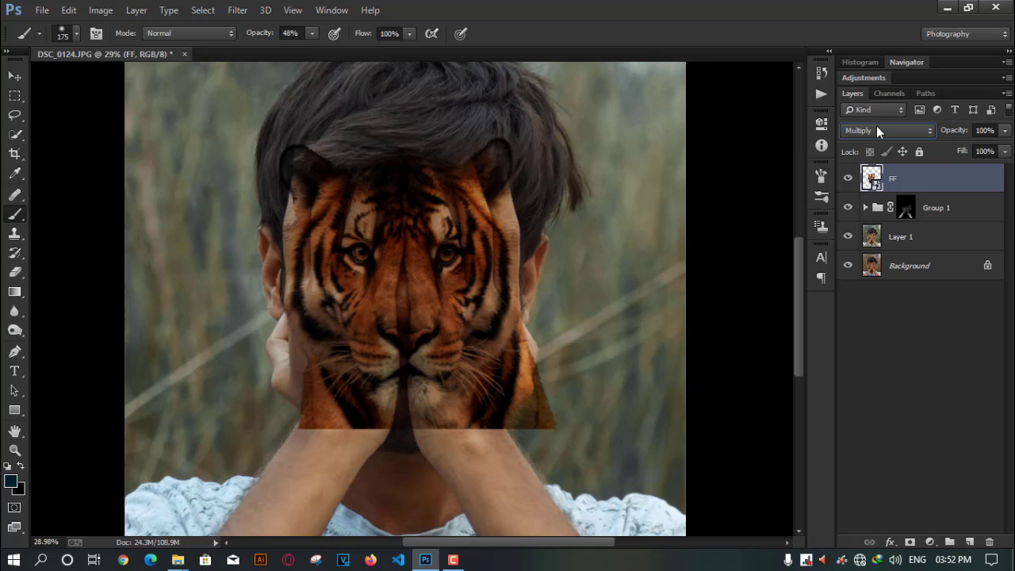
pyautogui.click(877, 129)
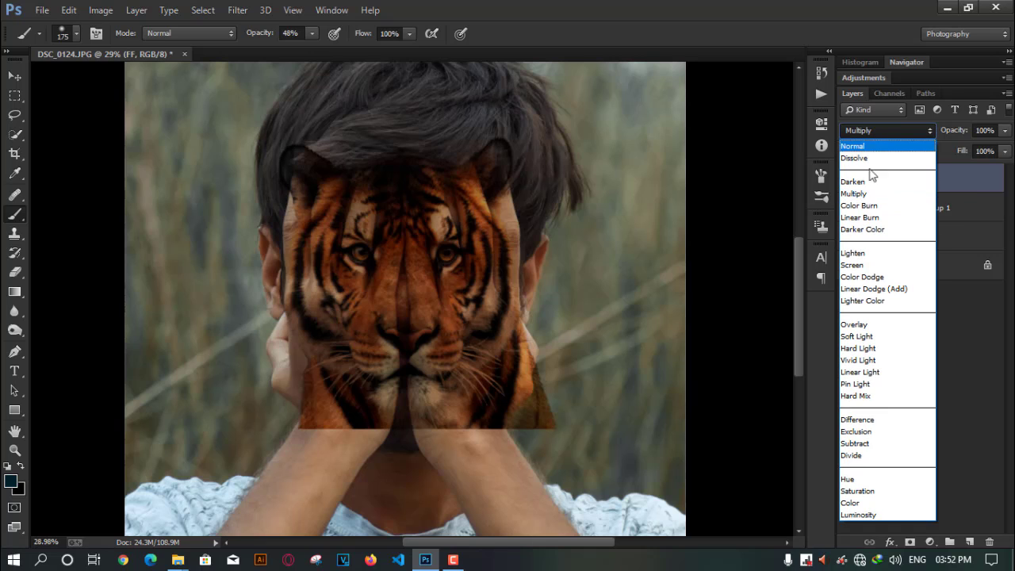
pyautogui.click(879, 129)
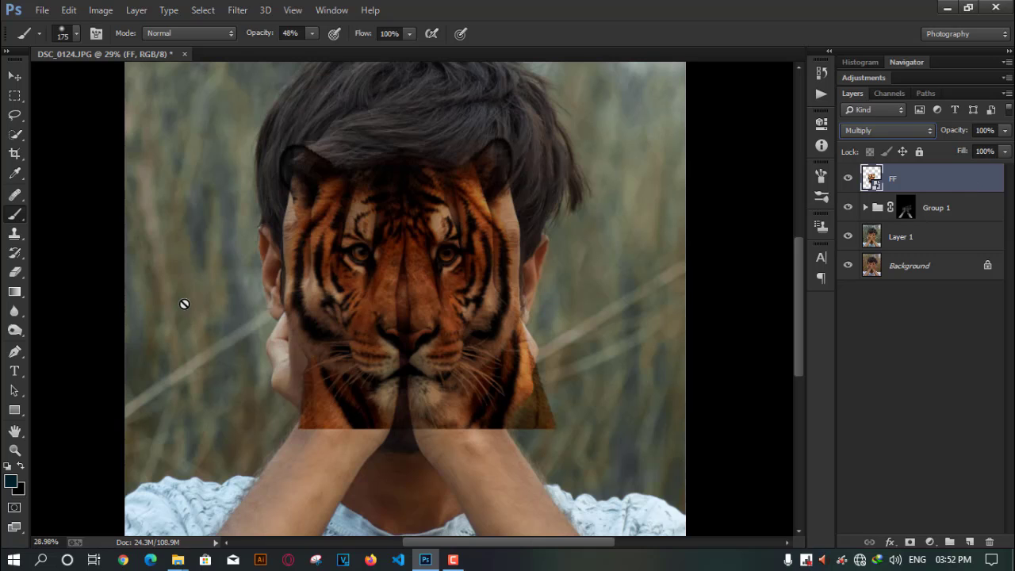
pyautogui.click(910, 542)
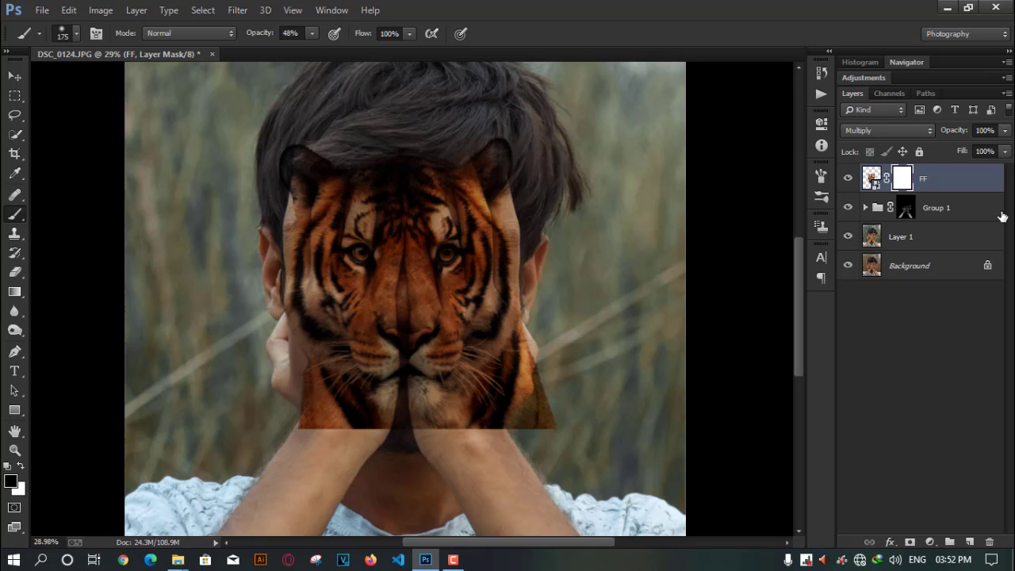
# Step: Set the brush opacity to 72% and paint black on the FF mask to hide the tiger's ears over the hair
pyautogui.click(22, 466)
pyautogui.click(22, 467)
pyautogui.click(317, 32)
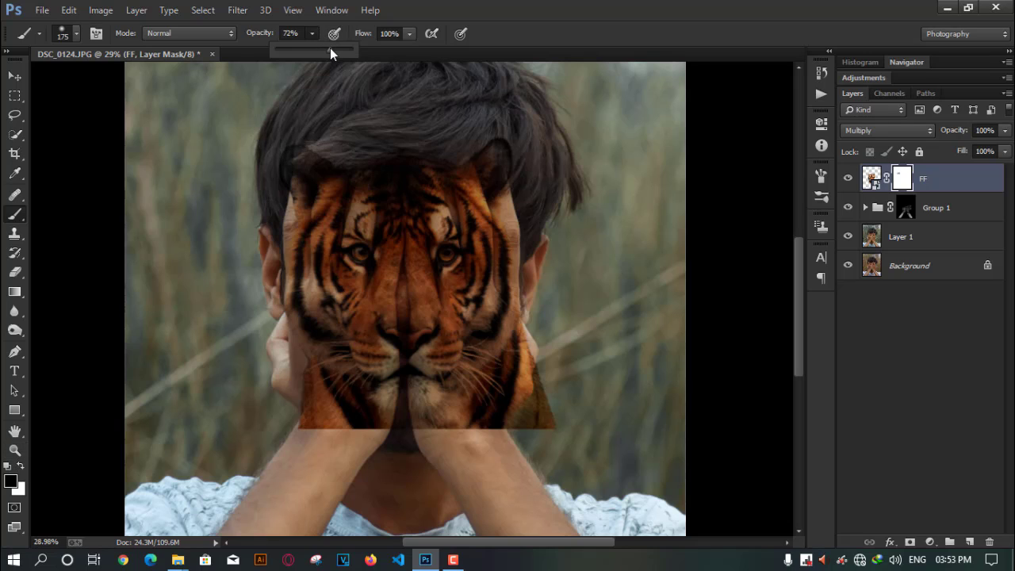
pyautogui.click(330, 53)
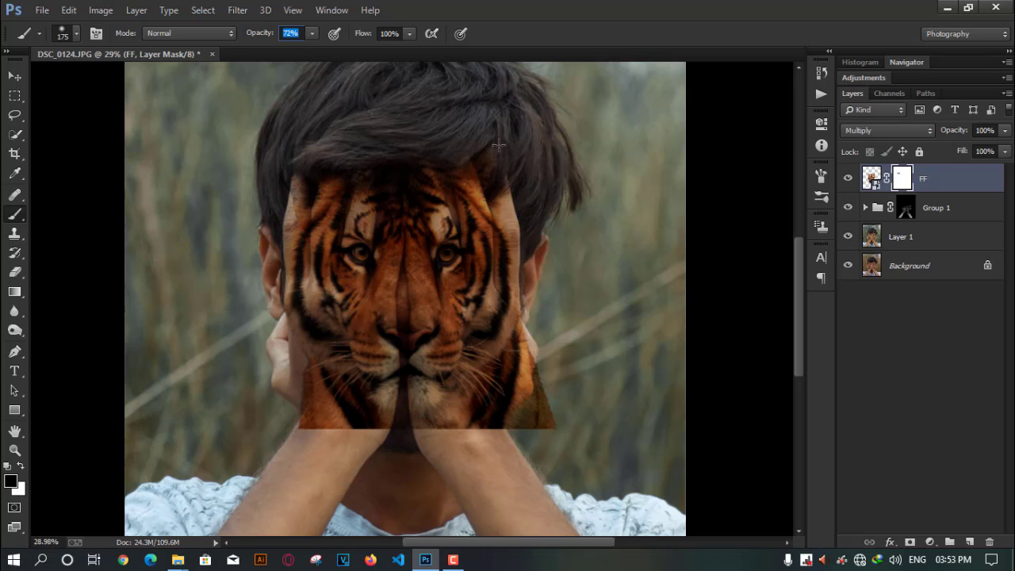
pyautogui.moveTo(506, 143); pyautogui.dragTo(500, 115)
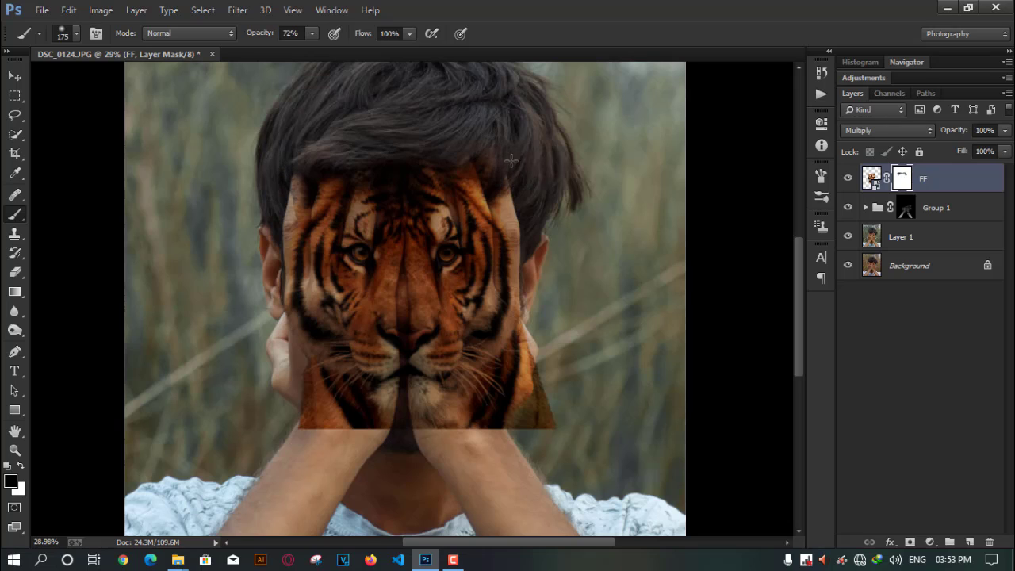
# Step: Mask out the tiger fur spilling onto the background and the outer edge of the hand on the image's right side
pyautogui.scroll(8, 545, 400)
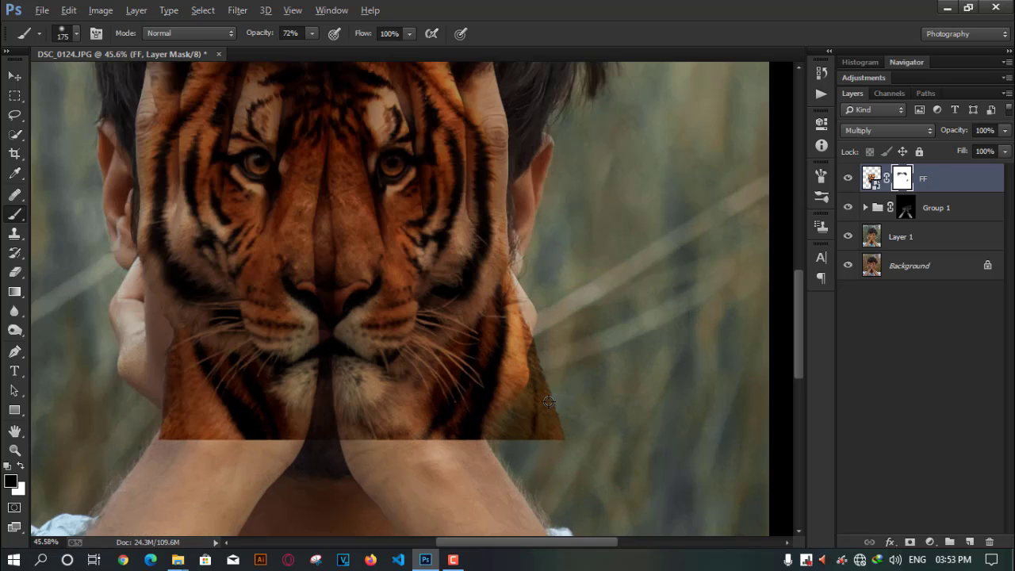
pyautogui.moveTo(535, 308)
pyautogui.mouseDown()
pyautogui.moveTo(526, 292)
pyautogui.moveTo(561, 364)
pyautogui.moveTo(571, 444)
pyautogui.moveTo(582, 445)
pyautogui.moveTo(559, 490)
pyautogui.moveTo(545, 359)
pyautogui.mouseUp()
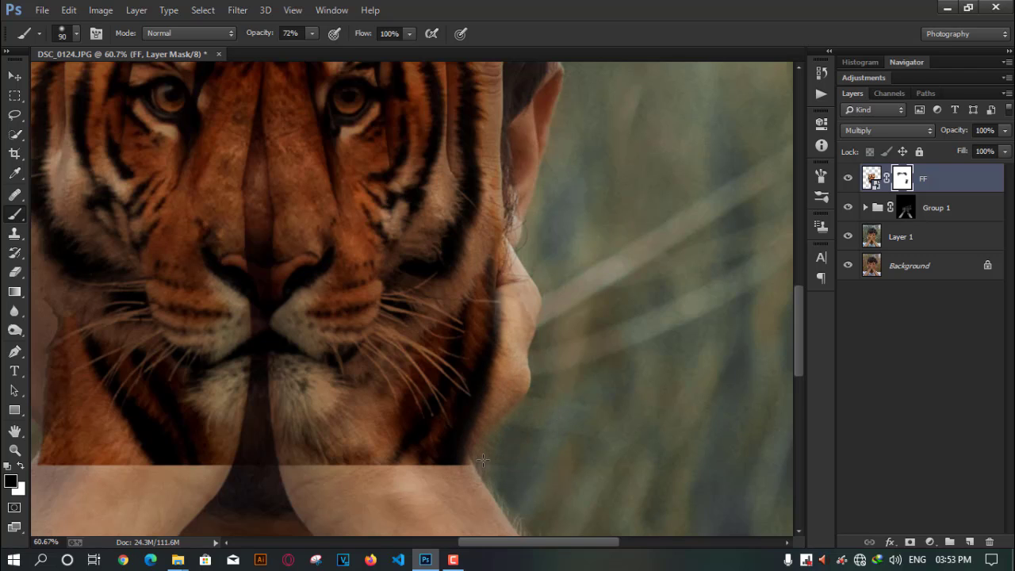
pyautogui.moveTo(500, 472)
pyautogui.mouseDown()
pyautogui.moveTo(464, 472)
pyautogui.moveTo(458, 460)
pyautogui.moveTo(392, 488)
pyautogui.moveTo(515, 376)
pyautogui.moveTo(532, 332)
pyautogui.moveTo(422, 477)
pyautogui.mouseUp()
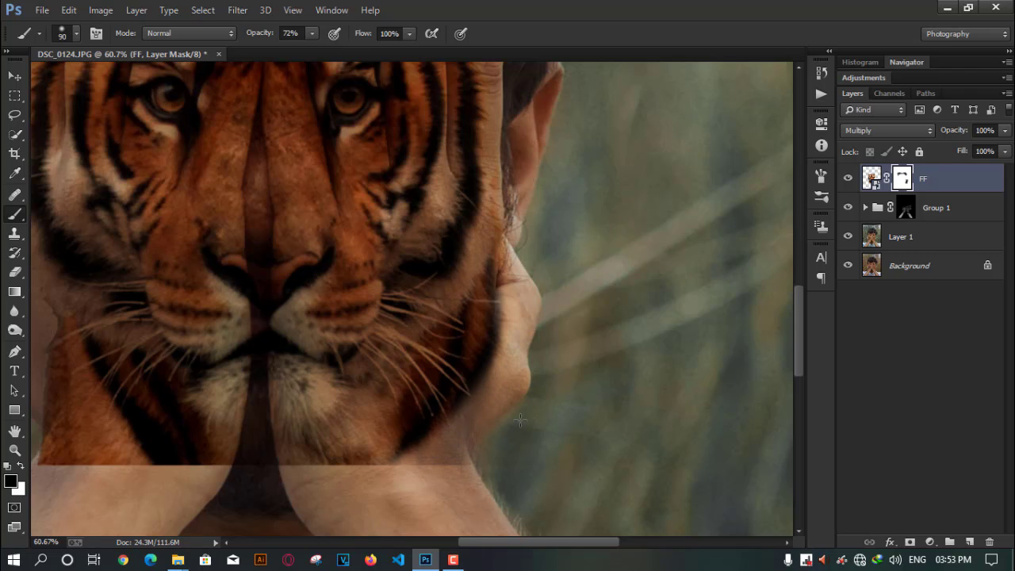
pyautogui.scroll(-3, 540, 314)
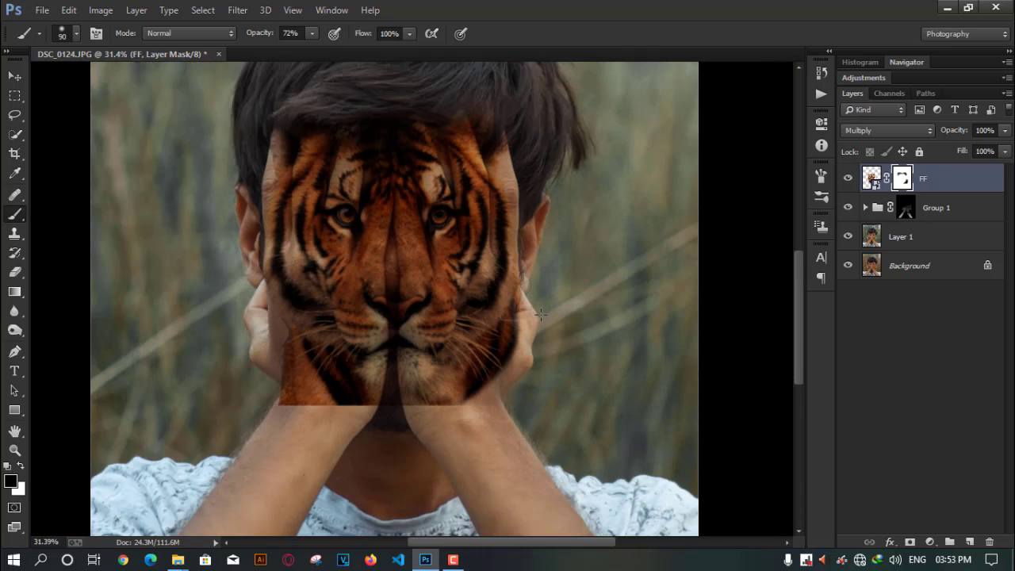
# Step: Mask out the tiger's neck fur on the image's left wrist and soften the hard lower edge across the other wrist
pyautogui.scroll(2, 303, 384)
pyautogui.moveTo(303, 384)
pyautogui.mouseDown()
pyautogui.moveTo(288, 360)
pyautogui.moveTo(270, 370)
pyautogui.moveTo(391, 441)
pyautogui.moveTo(326, 390)
pyautogui.moveTo(293, 332)
pyautogui.moveTo(346, 348)
pyautogui.moveTo(276, 319)
pyautogui.moveTo(341, 371)
pyautogui.moveTo(383, 435)
pyautogui.moveTo(360, 387)
pyautogui.moveTo(266, 409)
pyautogui.moveTo(304, 418)
pyautogui.moveTo(363, 463)
pyautogui.moveTo(364, 437)
pyautogui.moveTo(297, 329)
pyautogui.moveTo(374, 415)
pyautogui.moveTo(323, 334)
pyautogui.mouseUp()
pyautogui.moveTo(378, 447); pyautogui.dragTo(350, 384)
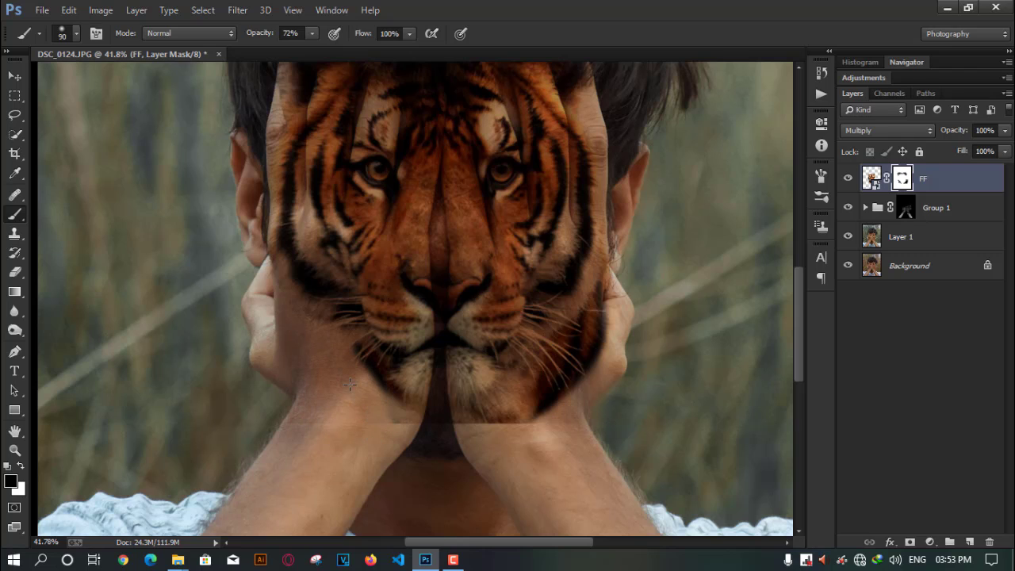
pyautogui.moveTo(495, 430)
pyautogui.mouseDown()
pyautogui.moveTo(366, 400)
pyautogui.moveTo(480, 437)
pyautogui.moveTo(557, 402)
pyautogui.moveTo(480, 444)
pyautogui.mouseUp()
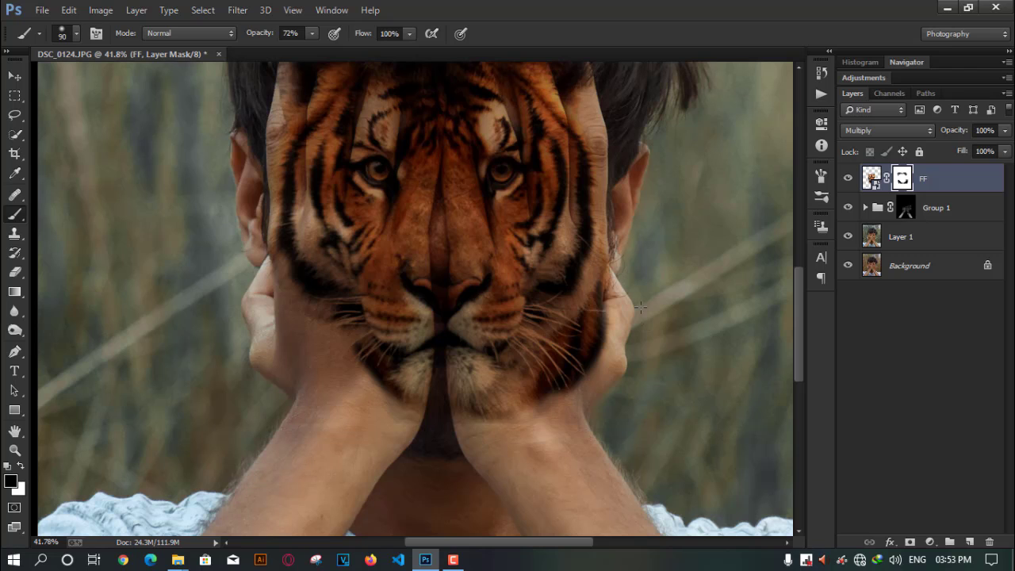
# Step: Paint away the dark neck stripes on the image's right hand and clean up the mask edge around the tiger's chin
pyautogui.moveTo(640, 306); pyautogui.dragTo(533, 399)
pyautogui.moveTo(607, 308)
pyautogui.mouseDown()
pyautogui.moveTo(452, 480)
pyautogui.moveTo(427, 420)
pyautogui.mouseUp()
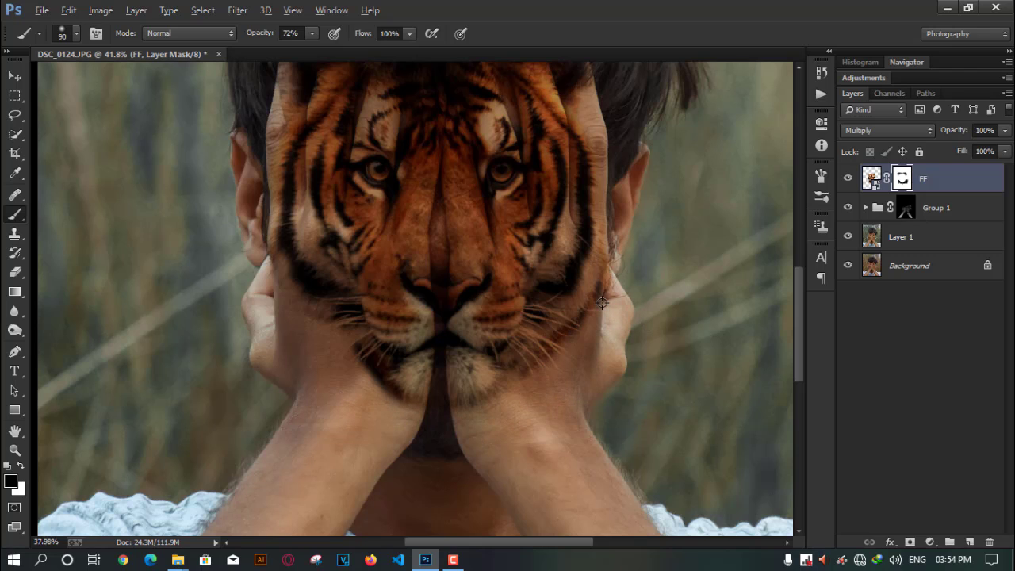
pyautogui.scroll(-2, 602, 302)
pyautogui.scroll(1, 611, 286)
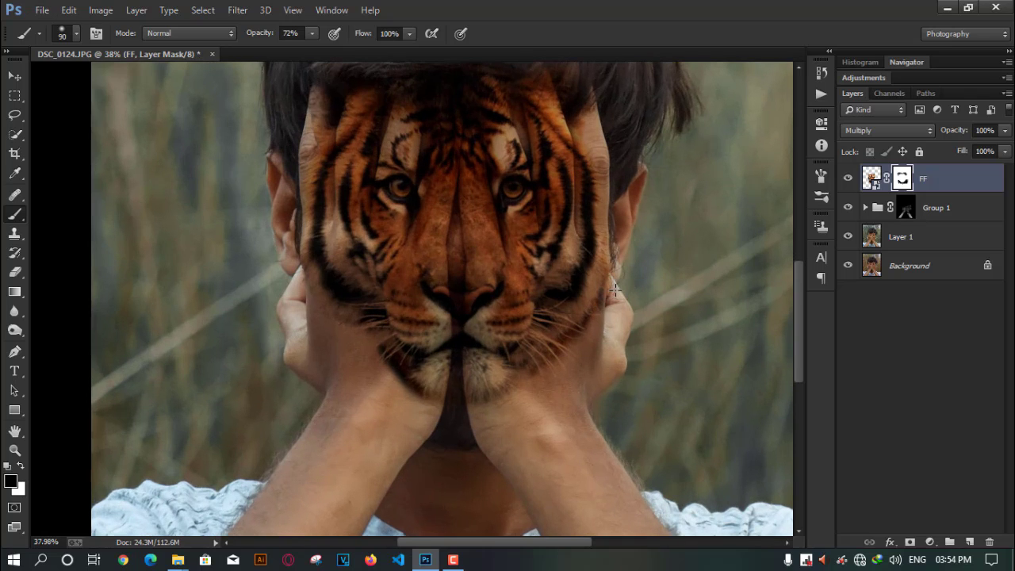
pyautogui.moveTo(615, 289)
pyautogui.mouseDown()
pyautogui.moveTo(546, 374)
pyautogui.moveTo(595, 324)
pyautogui.mouseUp()
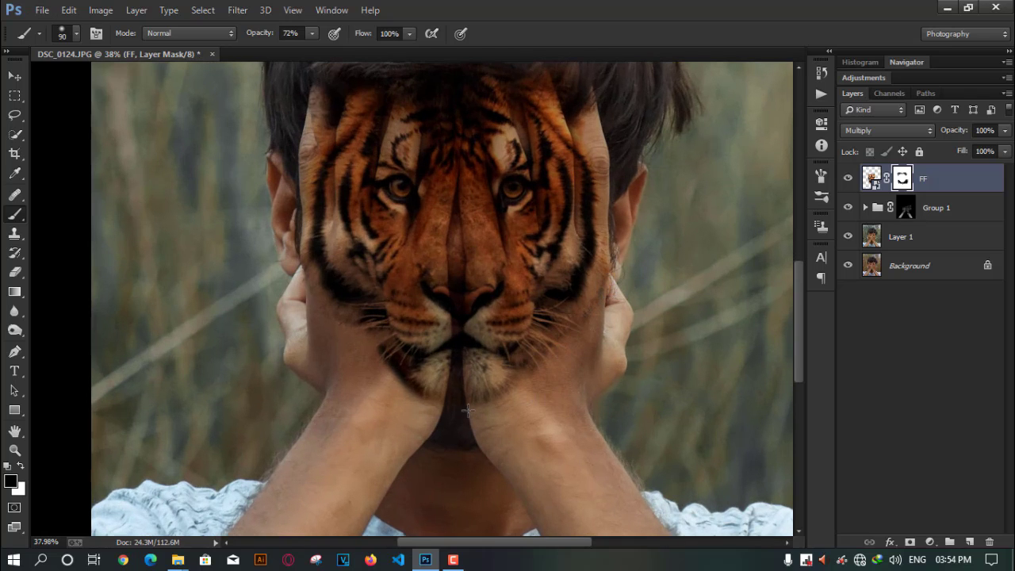
pyautogui.moveTo(468, 410); pyautogui.dragTo(359, 358)
# Step: Scale the masked tiger layer to about 104%, nudge it slightly left and down over the hands, and commit the transform
pyautogui.scroll(5, 282, 177)
pyautogui.scroll(-2, 282, 176)
pyautogui.scroll(3, 283, 177)
pyautogui.scroll(-3, 608, 218)
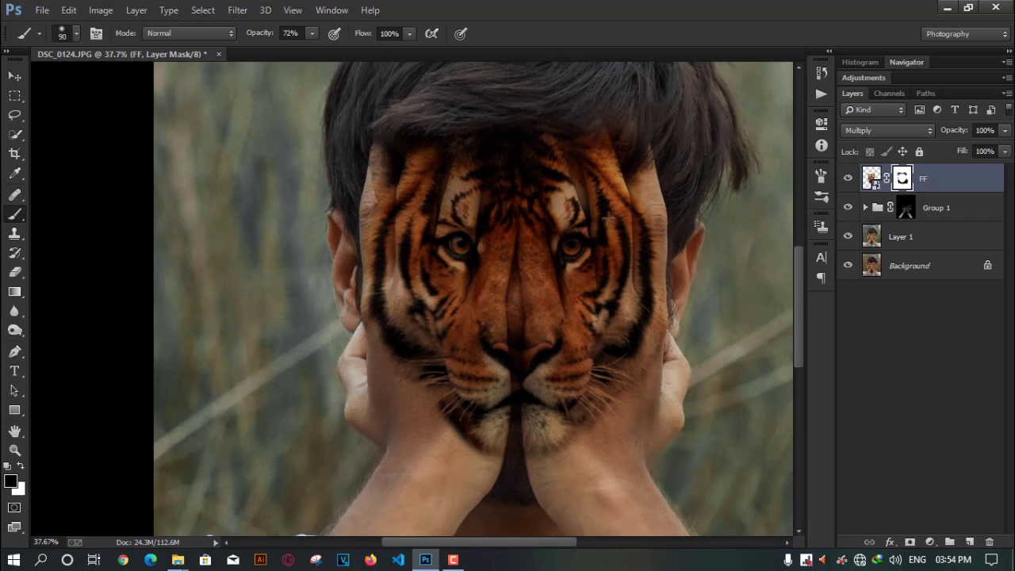
pyautogui.scroll(-3, 608, 218)
pyautogui.scroll(1, 626, 220)
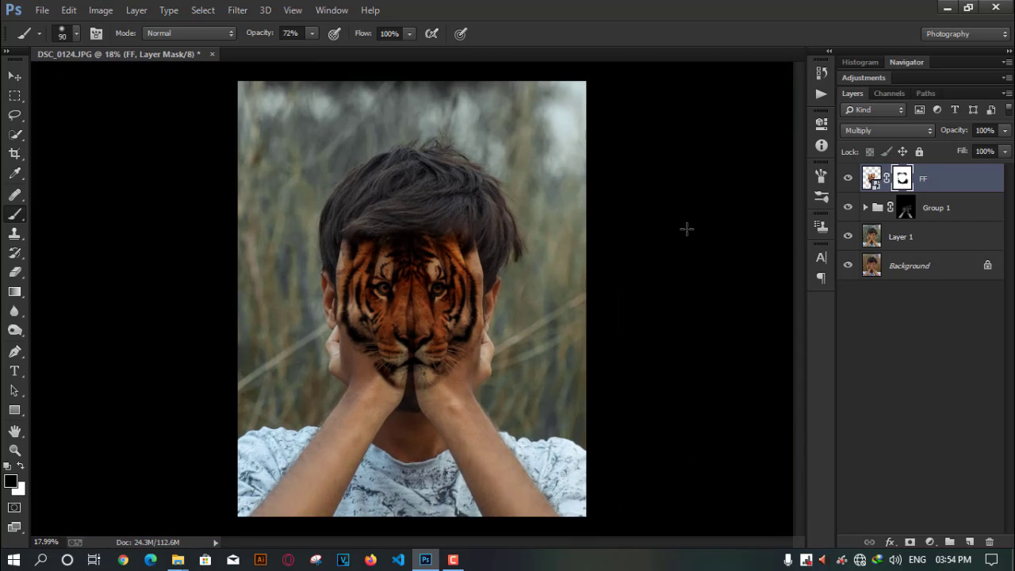
pyautogui.hotkey('ctrl', 't')
pyautogui.moveTo(525, 396); pyautogui.dragTo(532, 404)
pyautogui.press('Left')
pyautogui.press('Left')
pyautogui.press('Left')
pyautogui.press('Left')
pyautogui.press('Left')
pyautogui.press('Left')
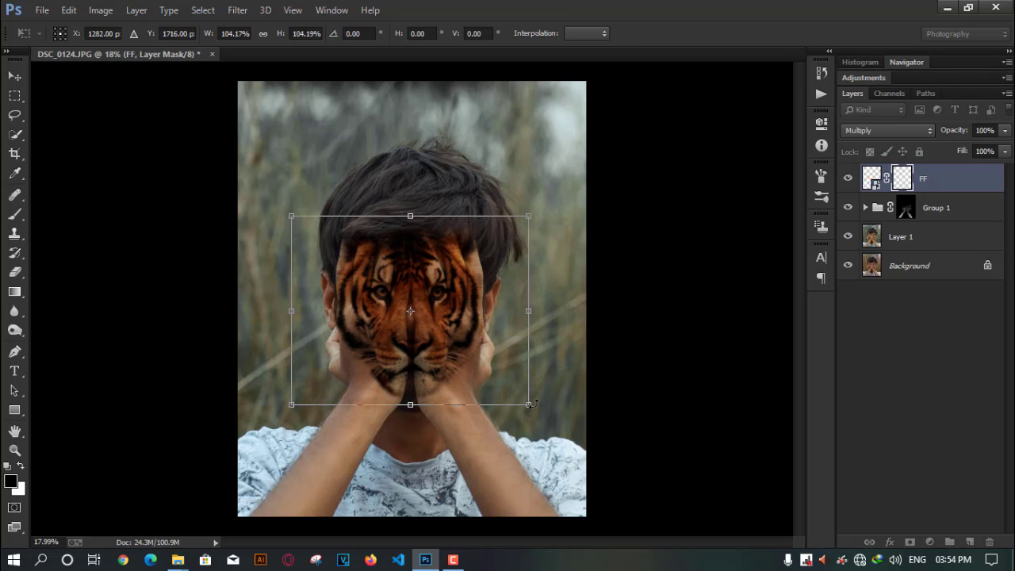
pyautogui.press('Down')
pyautogui.press('Down')
pyautogui.press('Down')
pyautogui.press('Left')
pyautogui.press('Left')
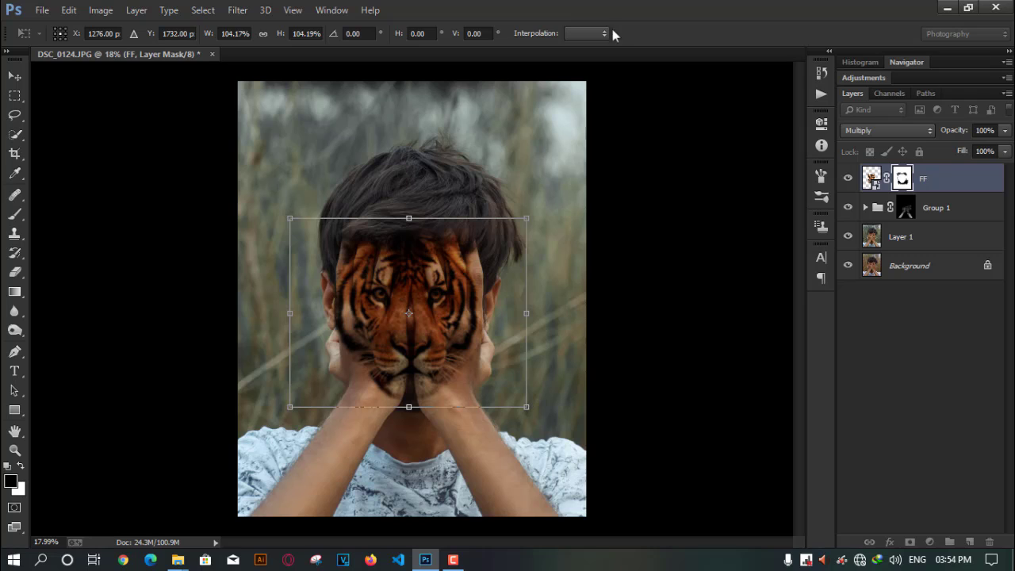
pyautogui.press('Return')
pyautogui.press('b')
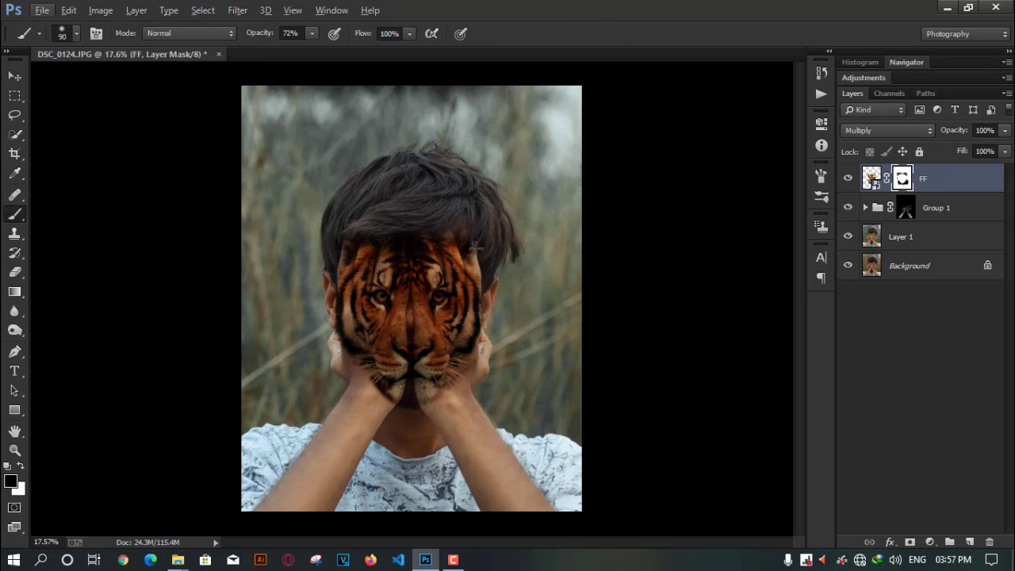
# Step: Select Layer 1 and open it in the Camera Raw filter
pyautogui.scroll(1, 459, 278)
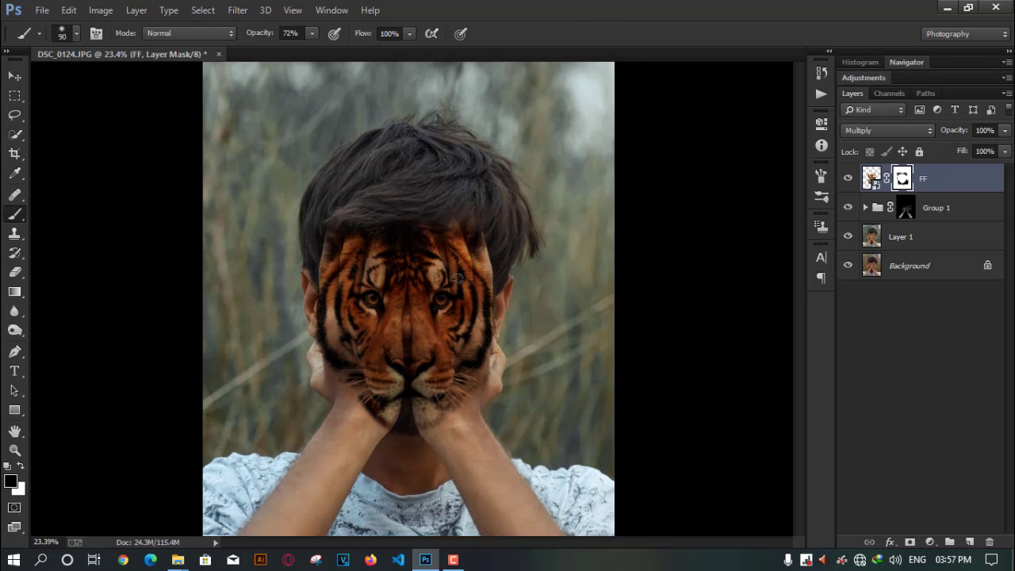
pyautogui.scroll(-2, 458, 279)
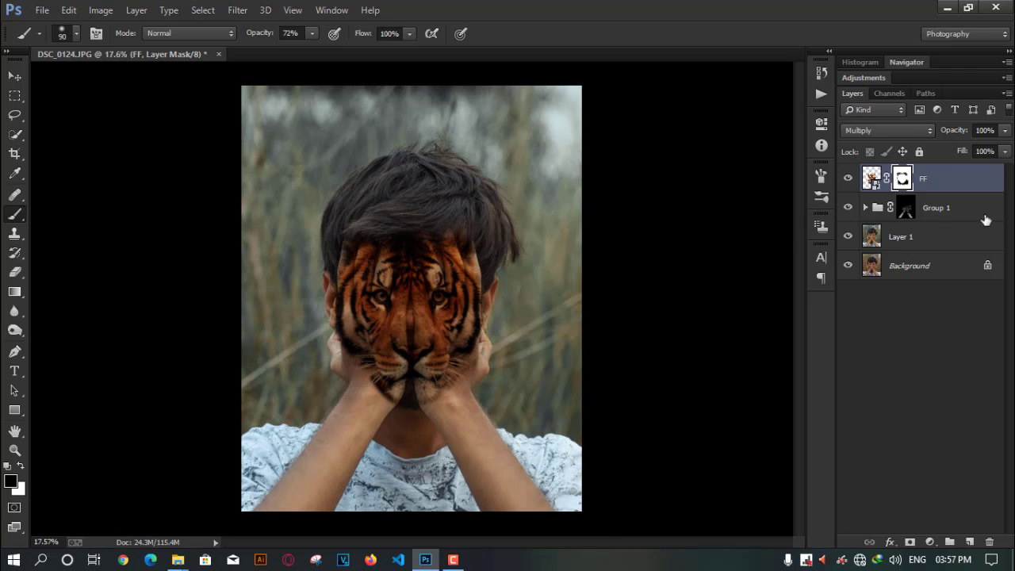
pyautogui.hotkey('ctrl', '2')
pyautogui.click(977, 209)
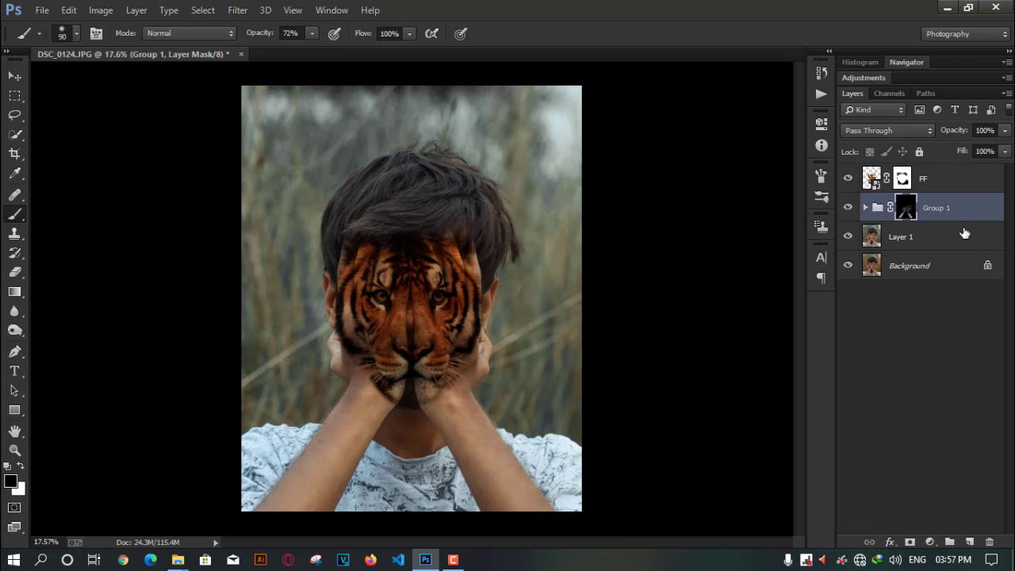
pyautogui.click(964, 233)
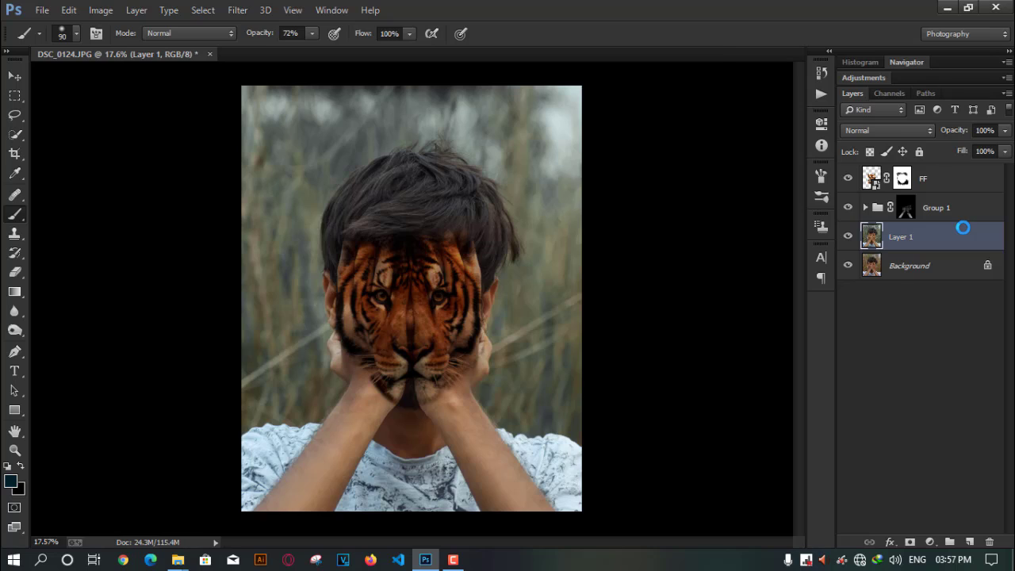
pyautogui.hotkey('ctrl', 'shift', 'a')
# Step: Add a radial filter with temperature -43, exposure -0.75 and saturation -44, centre it on the hands, and narrow its ellipse
pyautogui.click(203, 49)
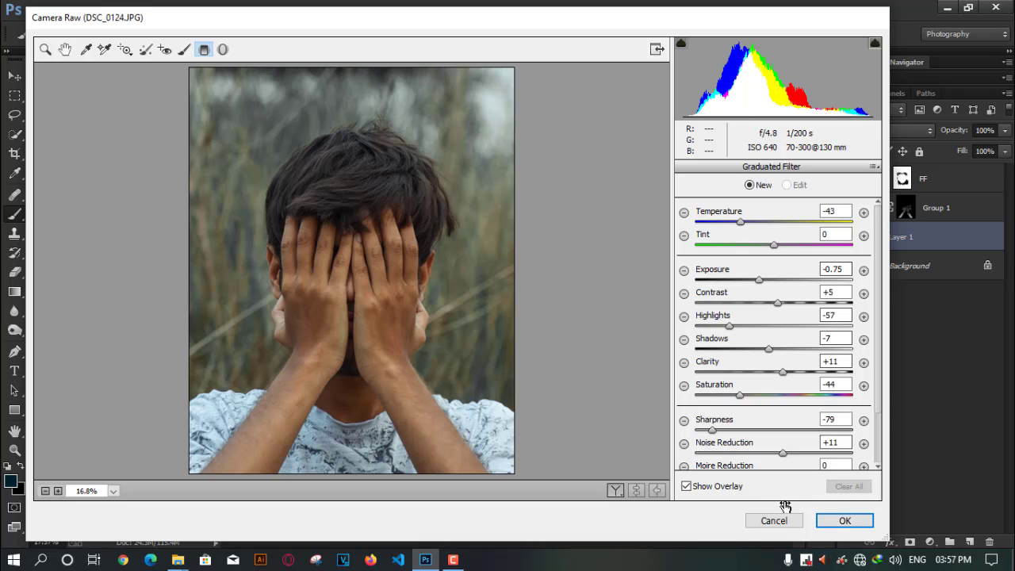
pyautogui.click(223, 49)
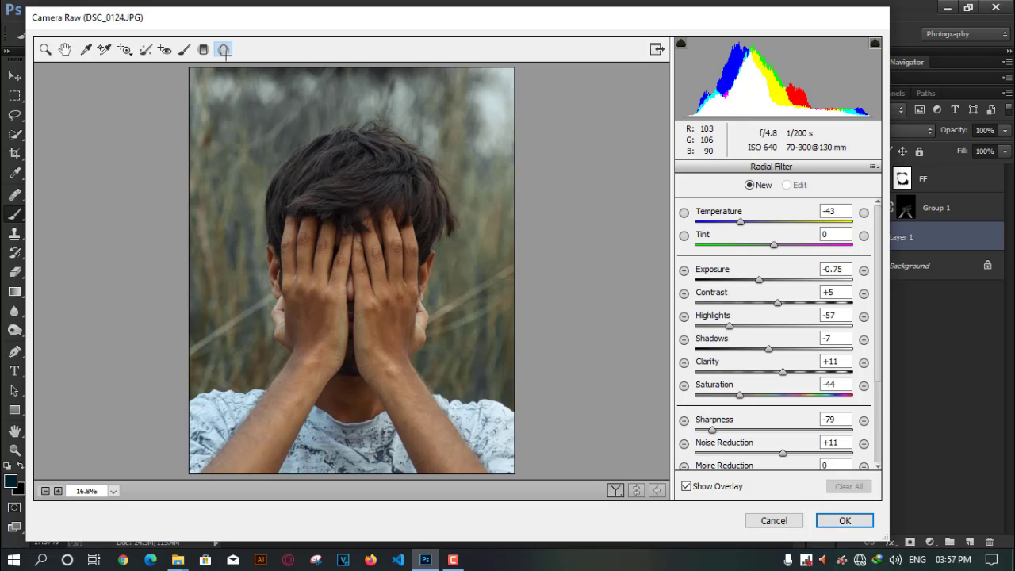
pyautogui.moveTo(225, 74); pyautogui.dragTo(474, 404)
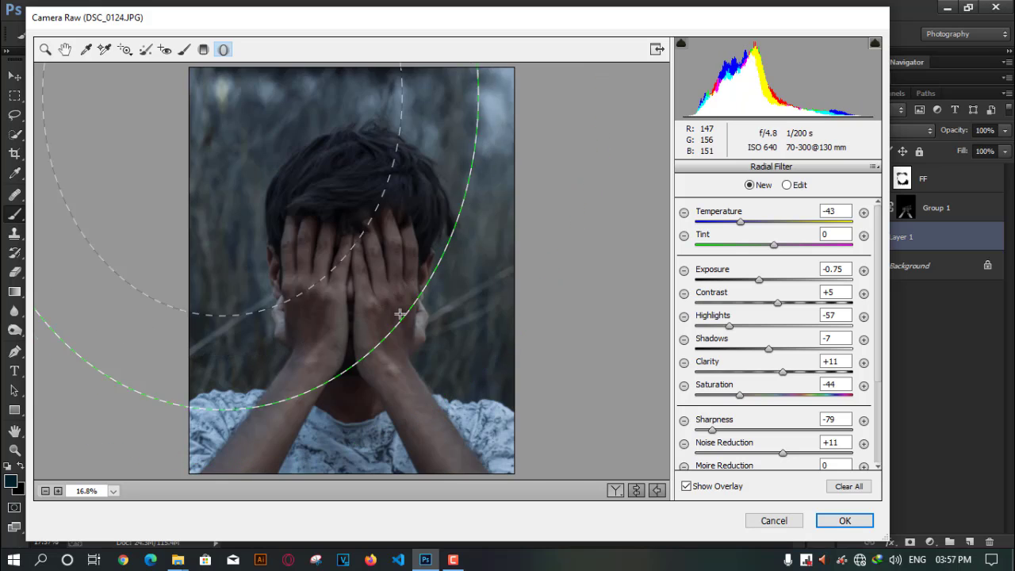
pyautogui.moveTo(283, 143); pyautogui.dragTo(356, 258)
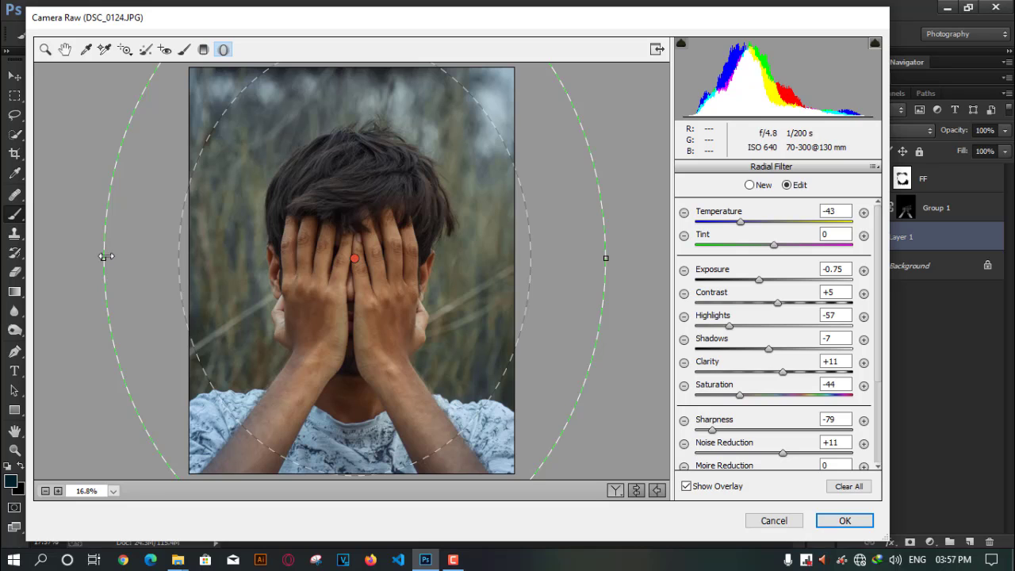
pyautogui.moveTo(104, 257); pyautogui.dragTo(135, 257)
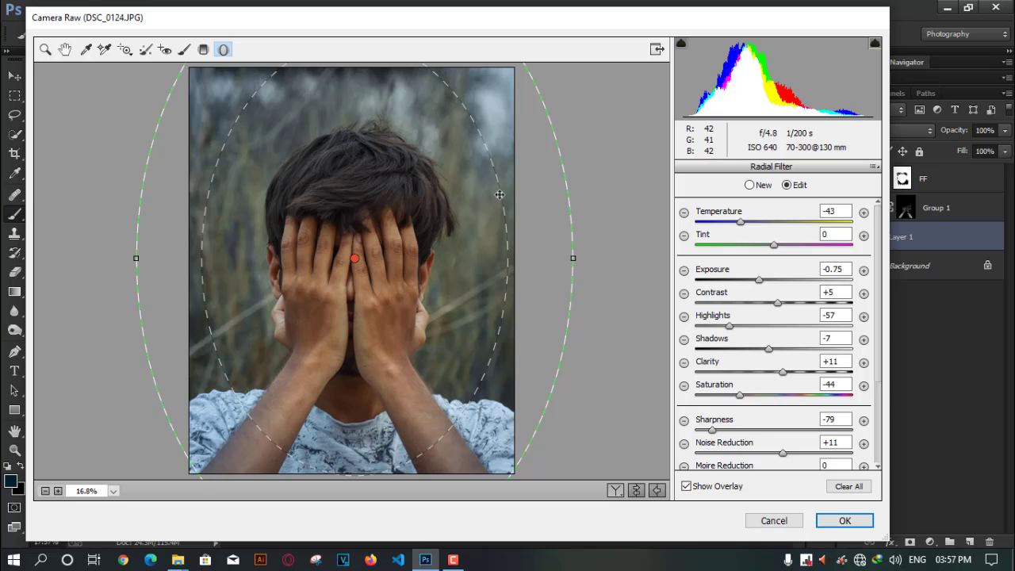
# Step: Reduce the radial filter's height so its ellipse closely surrounds the portrait's upper and lower edges
pyautogui.click(45, 49)
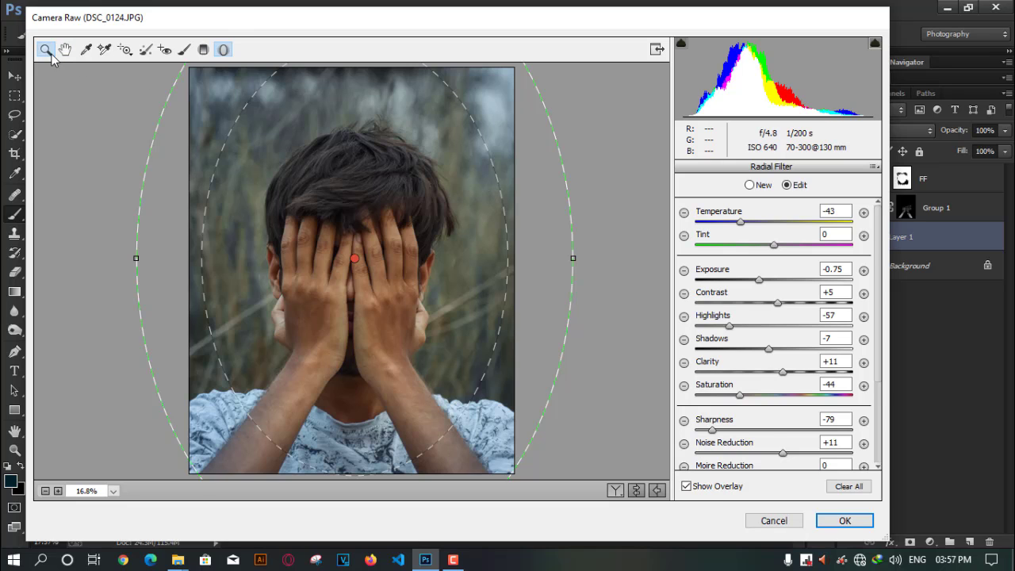
pyautogui.click(366, 246)
pyautogui.keyDown('alt'); pyautogui.click(364, 246); pyautogui.keyUp('alt')
pyautogui.keyDown('alt'); pyautogui.click(364, 247); pyautogui.keyUp('alt')
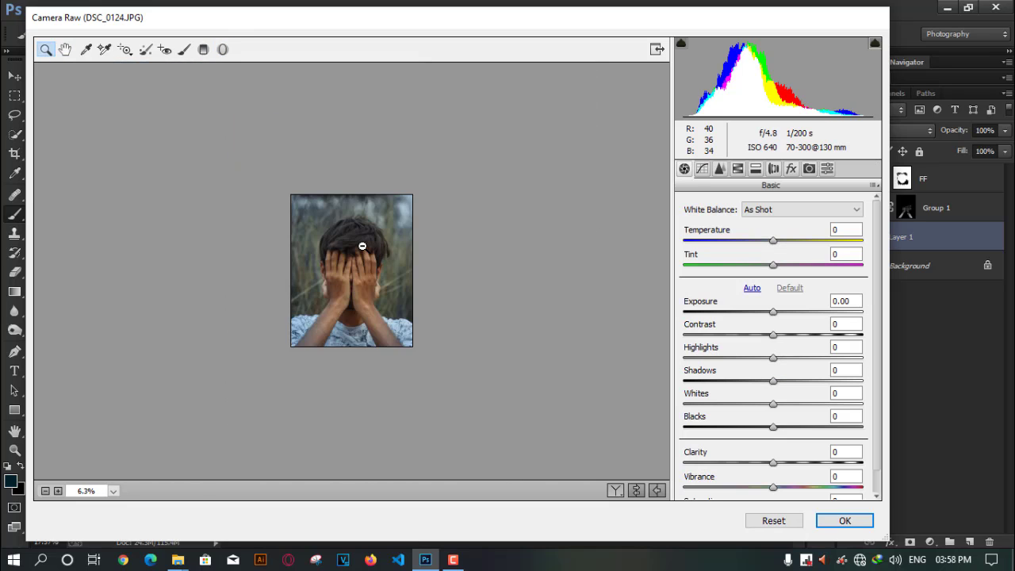
pyautogui.click(221, 54)
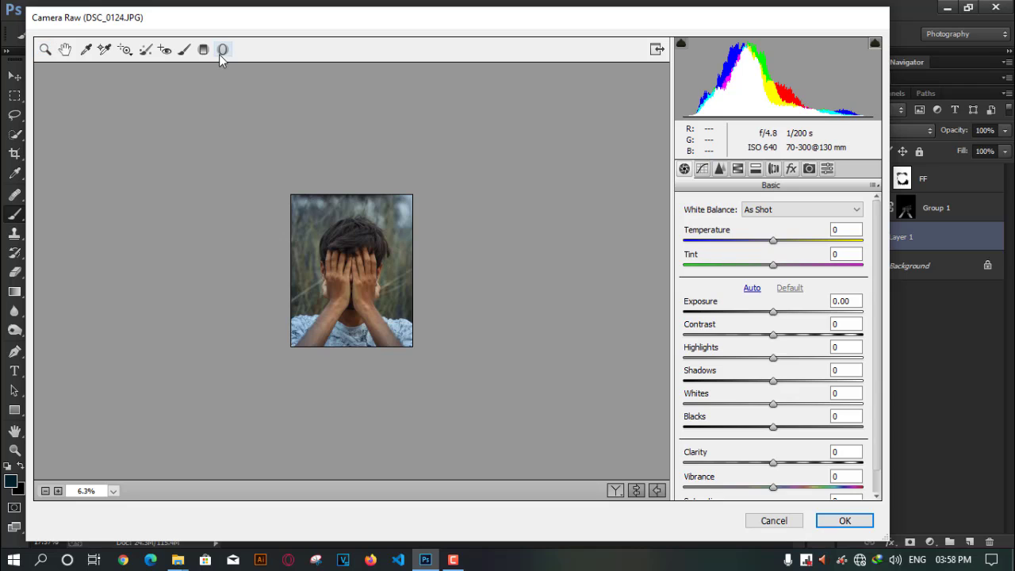
pyautogui.click(353, 269)
pyautogui.moveTo(353, 373); pyautogui.dragTo(354, 351)
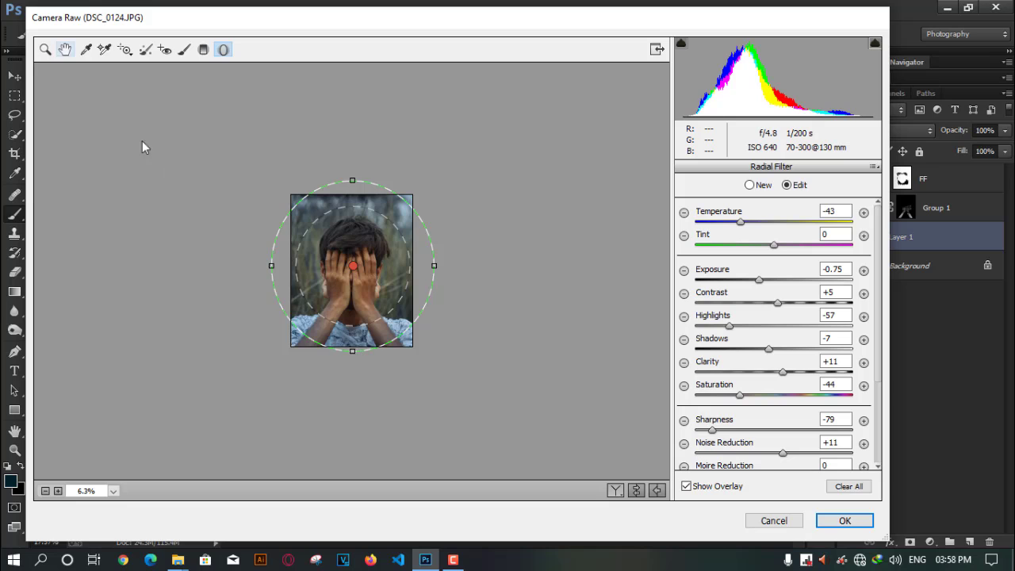
# Step: Set Blacks to -63 and Whites to -79 in the basic adjustments
pyautogui.click(45, 49)
pyautogui.click(362, 277)
pyautogui.click(362, 277)
pyautogui.click(362, 279)
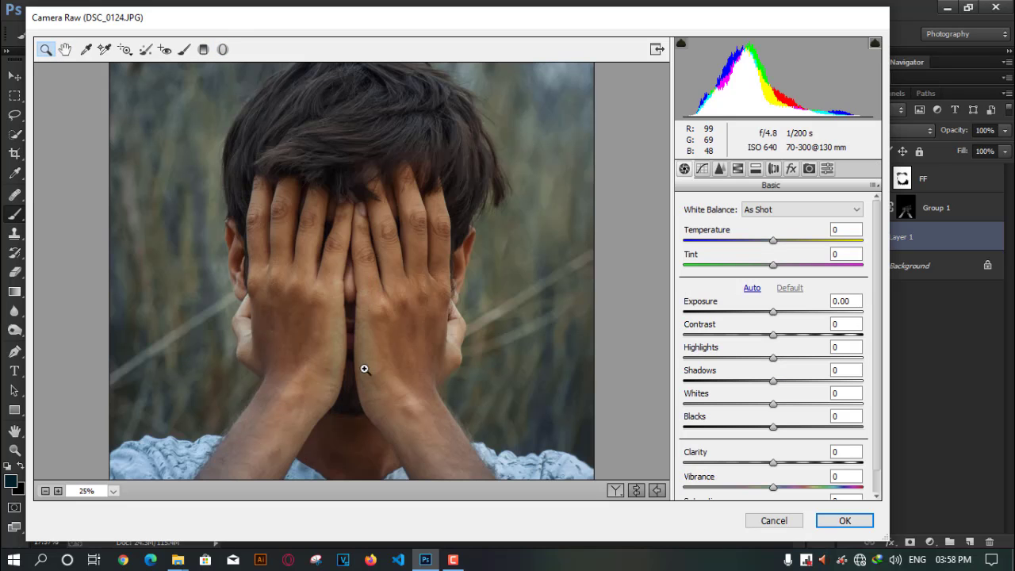
pyautogui.keyDown('alt'); pyautogui.click(364, 361); pyautogui.keyUp('alt')
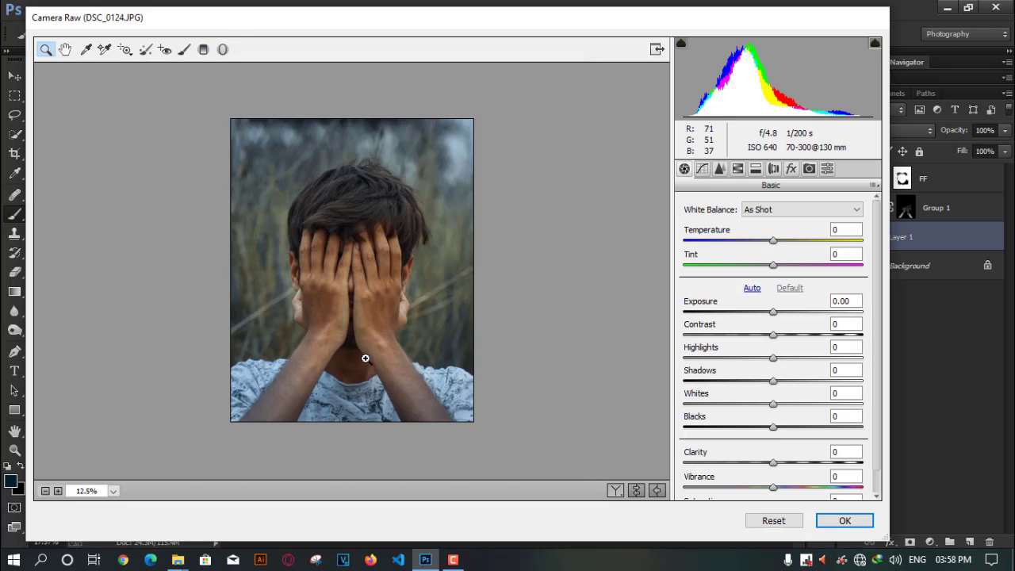
pyautogui.rightClick(370, 300)
pyautogui.click(406, 392)
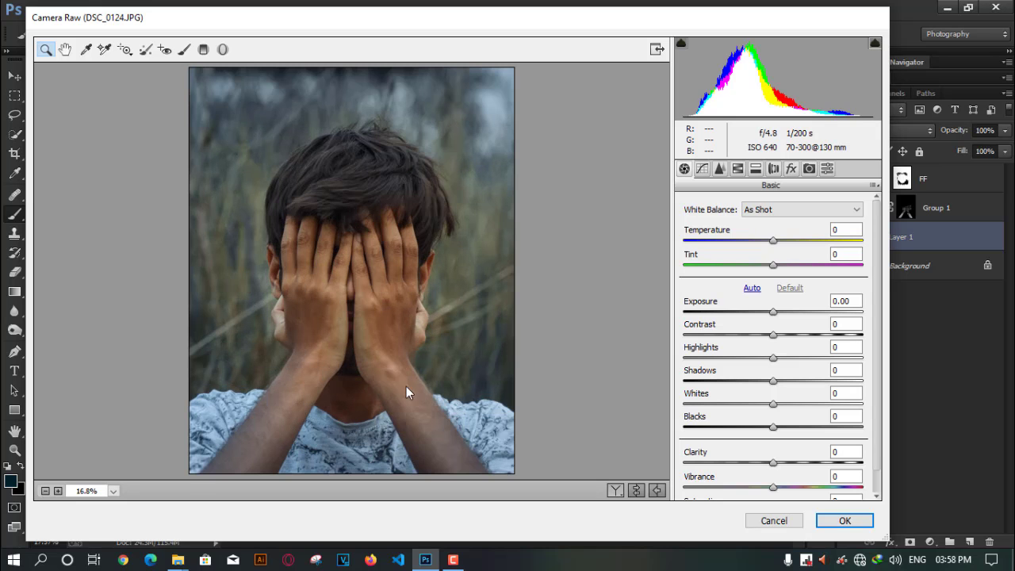
pyautogui.moveTo(763, 427); pyautogui.dragTo(717, 431)
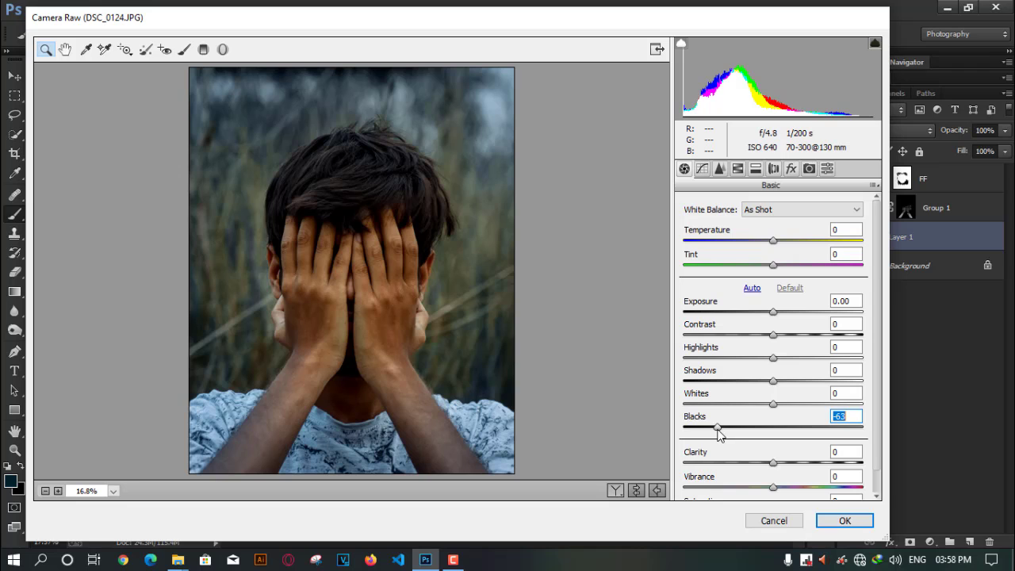
pyautogui.moveTo(773, 404); pyautogui.dragTo(703, 406)
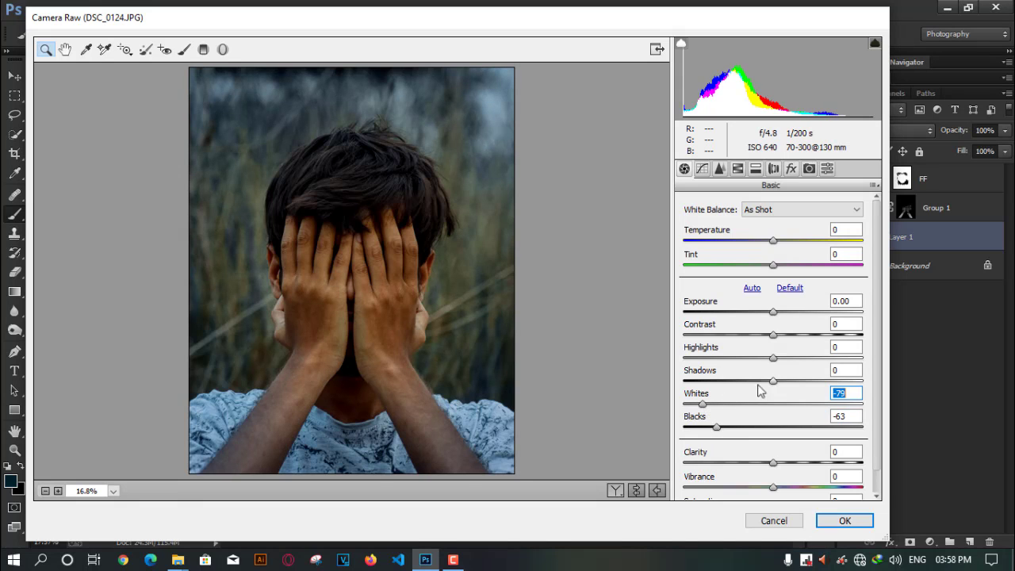
# Step: Set Shadows to -23, Highlights to -36, Contrast to -18, Exposure to +0.20 and Clarity to +5, and apply the Camera Raw filter
pyautogui.moveTo(773, 382); pyautogui.dragTo(752, 381)
pyautogui.moveTo(773, 359); pyautogui.dragTo(739, 371)
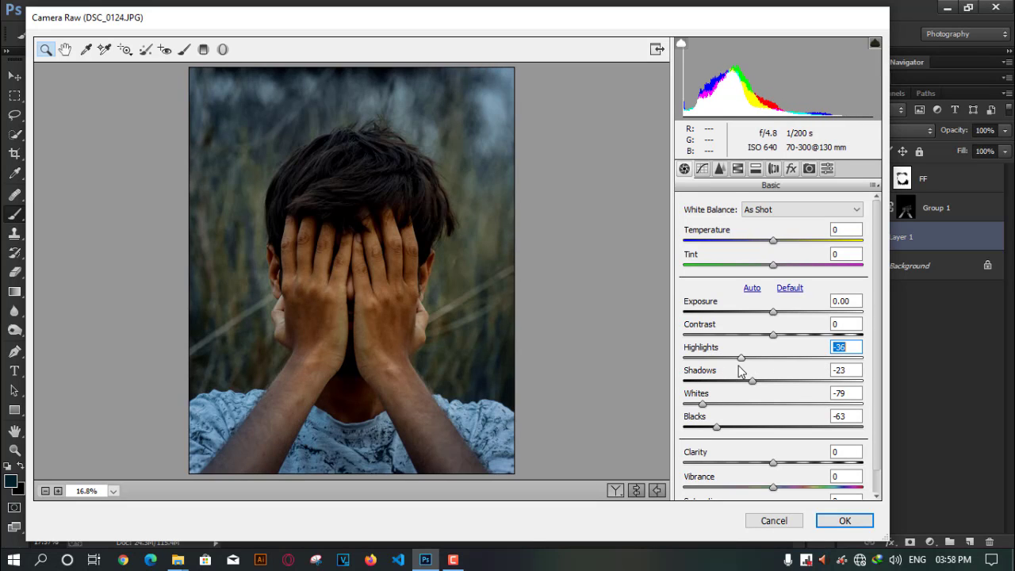
pyautogui.moveTo(773, 335)
pyautogui.mouseDown()
pyautogui.moveTo(750, 335)
pyautogui.moveTo(770, 311)
pyautogui.moveTo(777, 318)
pyautogui.mouseUp()
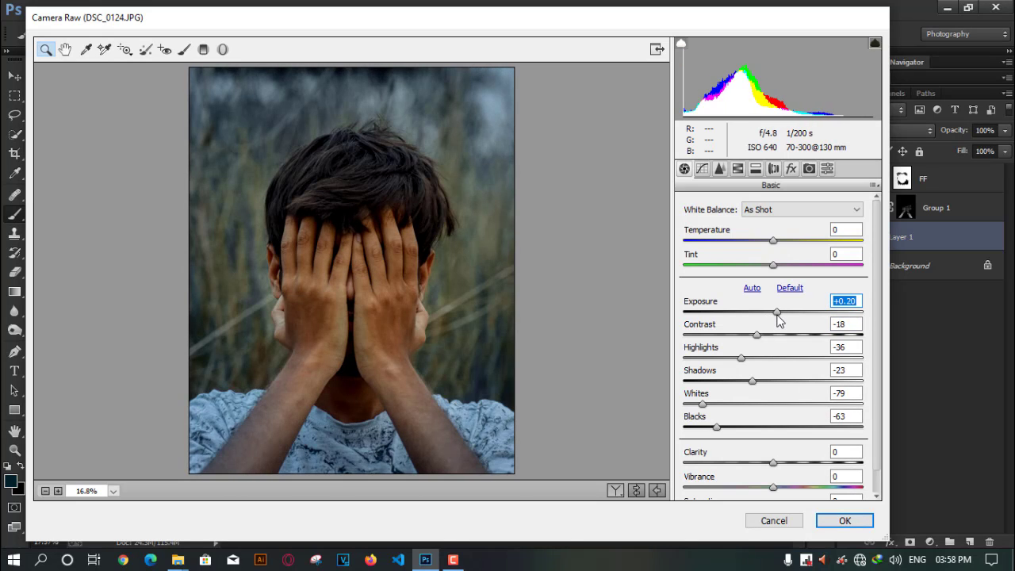
pyautogui.click(774, 460)
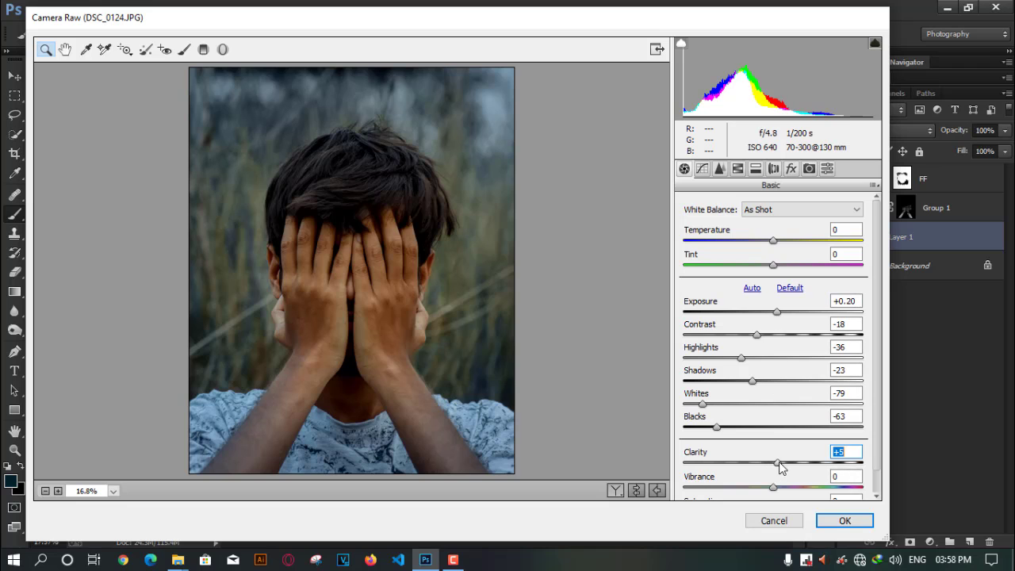
pyautogui.click(846, 520)
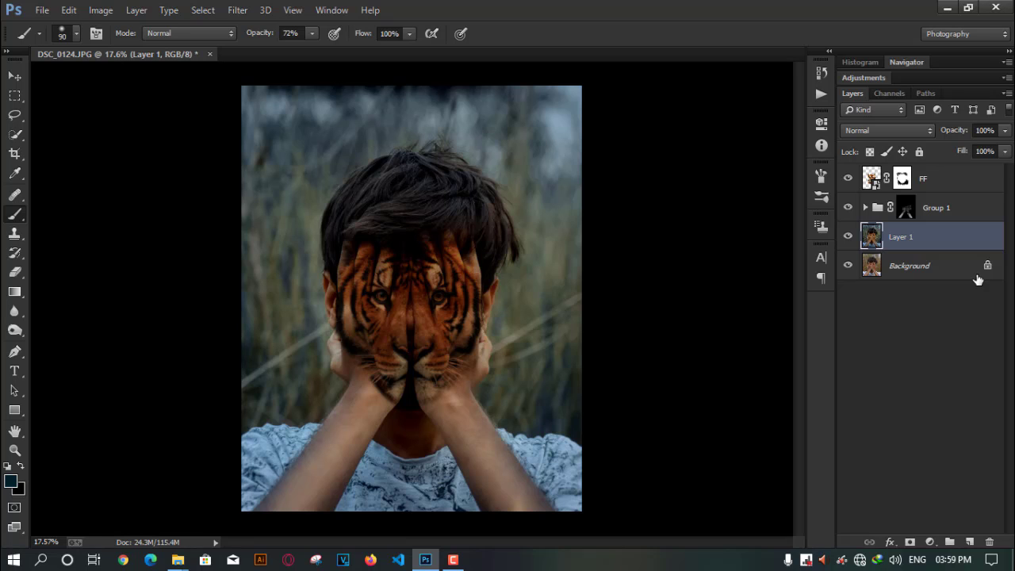
# Step: Examine the darkened portrait and the tiger face blend on the hands, both close up and as a whole
pyautogui.scroll(4, 428, 296)
pyautogui.scroll(-5, 428, 293)
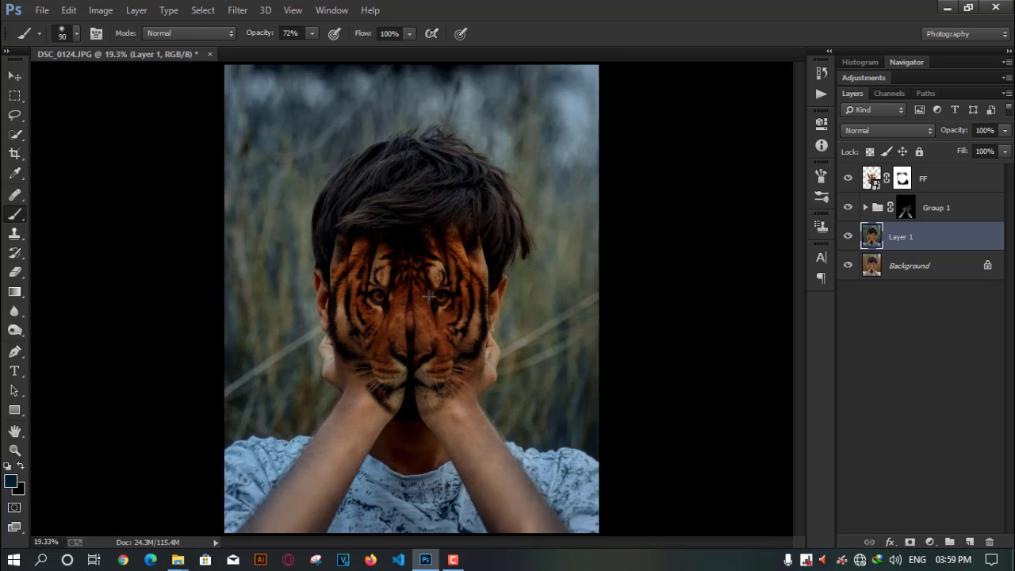
pyautogui.scroll(11, 429, 256)
pyautogui.scroll(-9, 429, 256)
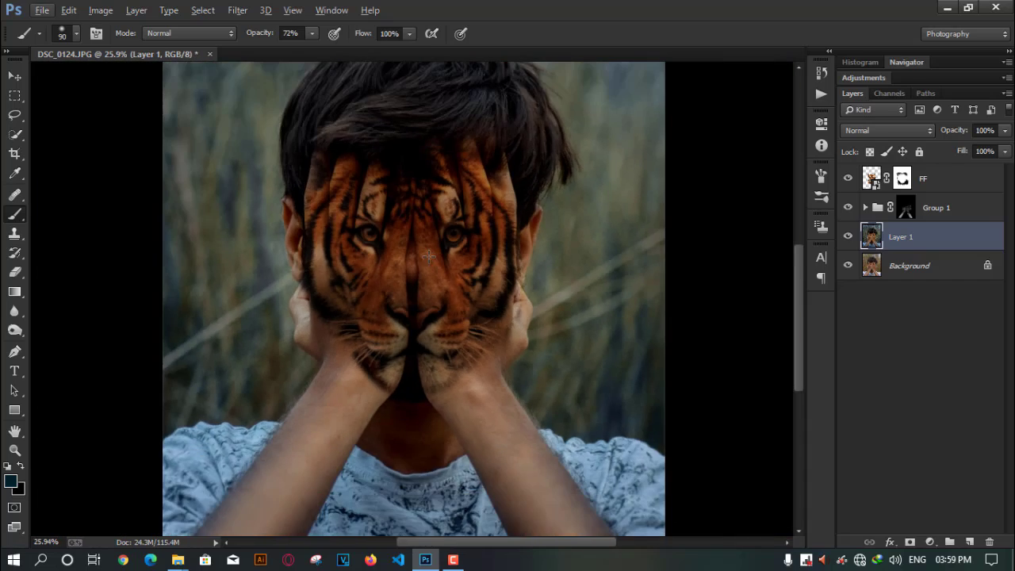
pyautogui.scroll(15, 427, 256)
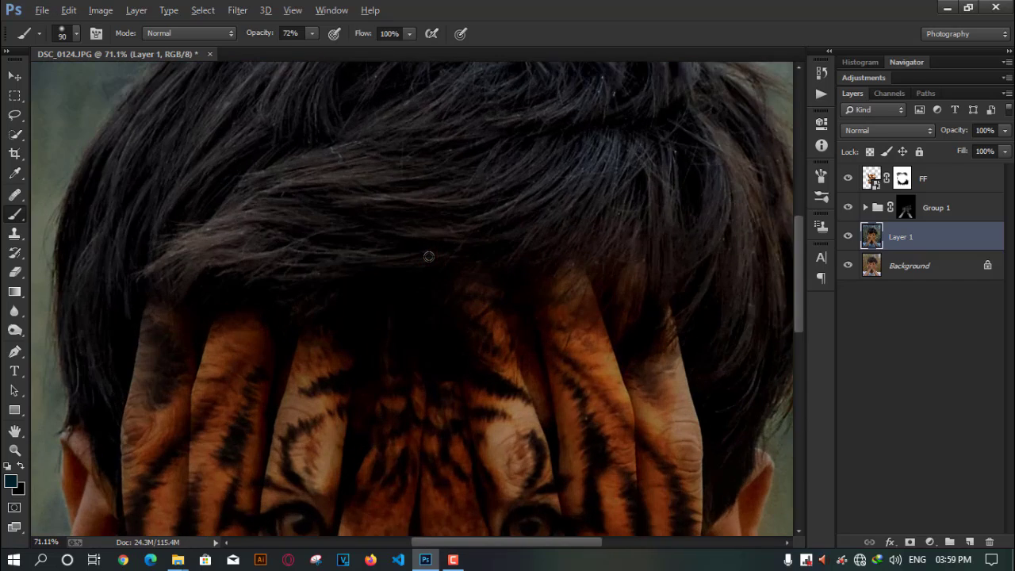
pyautogui.scroll(-4, 427, 256)
pyautogui.scroll(-4, 618, 114)
pyautogui.scroll(-10, 618, 113)
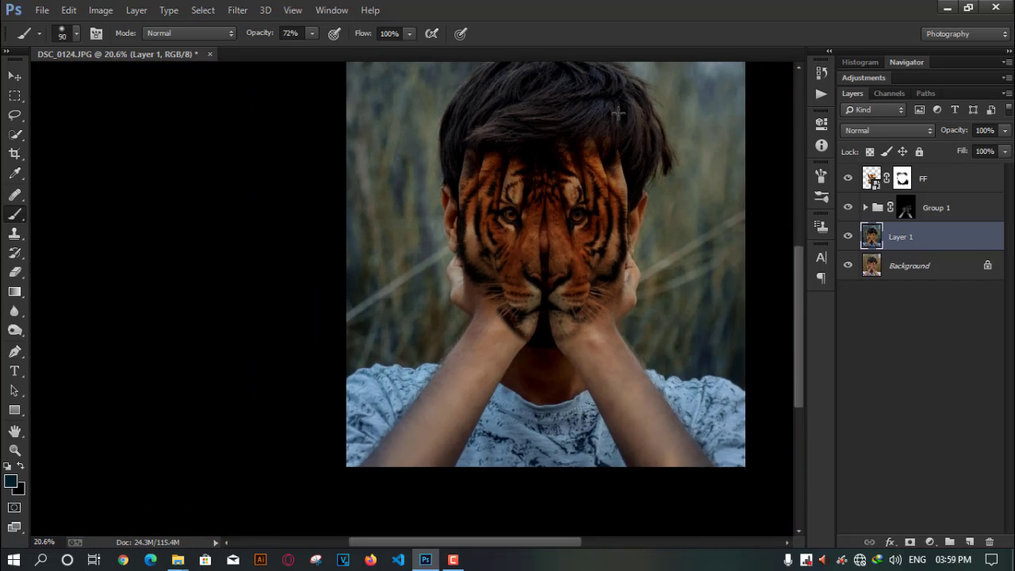
pyautogui.scroll(2, 468, 295)
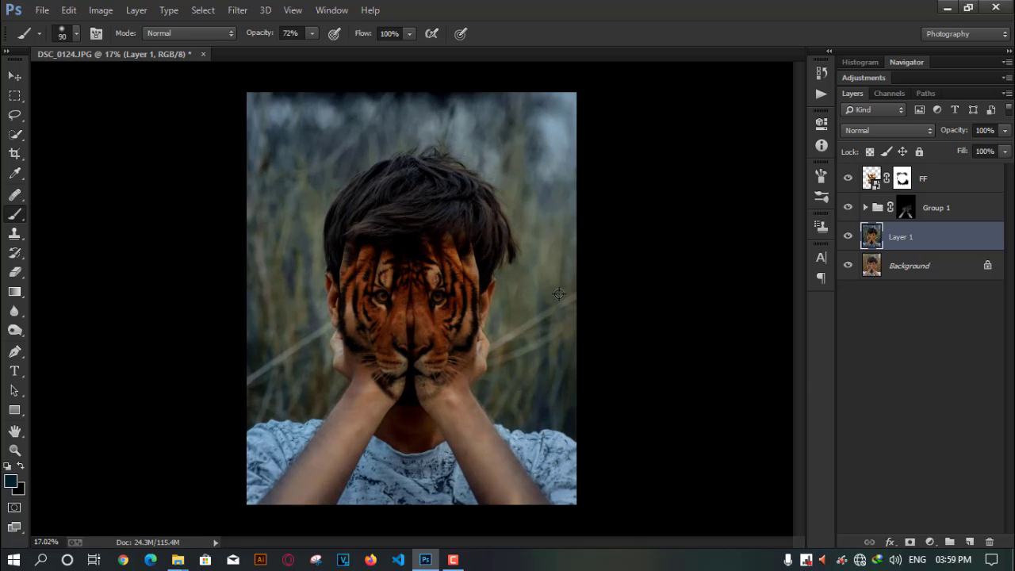
pyautogui.scroll(3, 499, 295)
pyautogui.scroll(6, 406, 260)
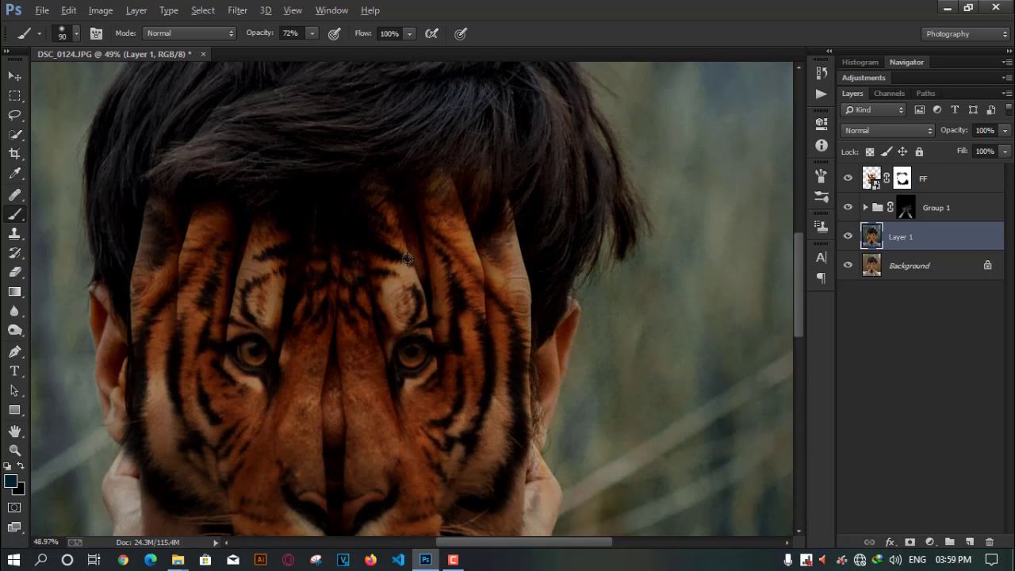
pyautogui.scroll(-6, 394, 256)
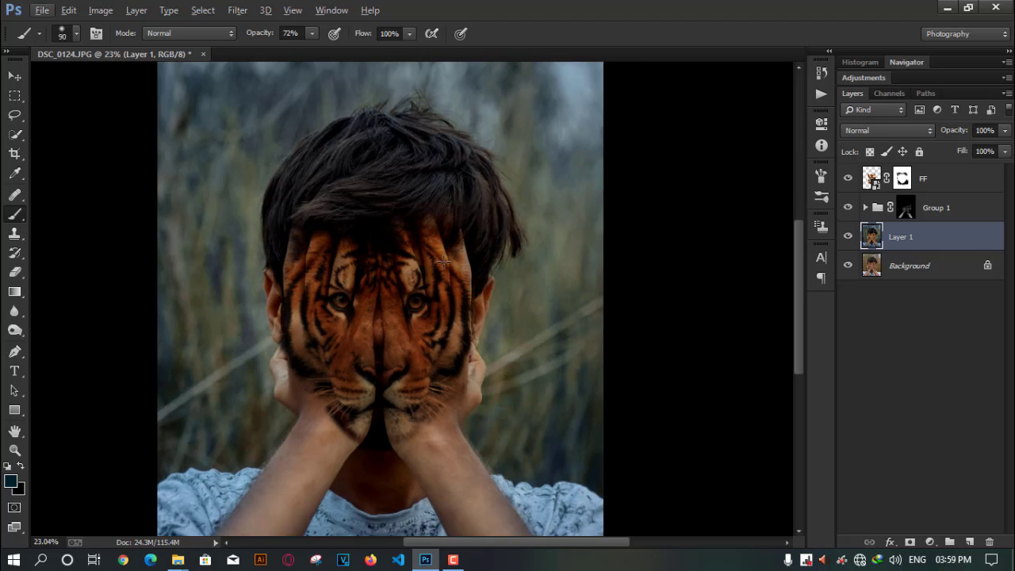
pyautogui.scroll(-2, 444, 262)
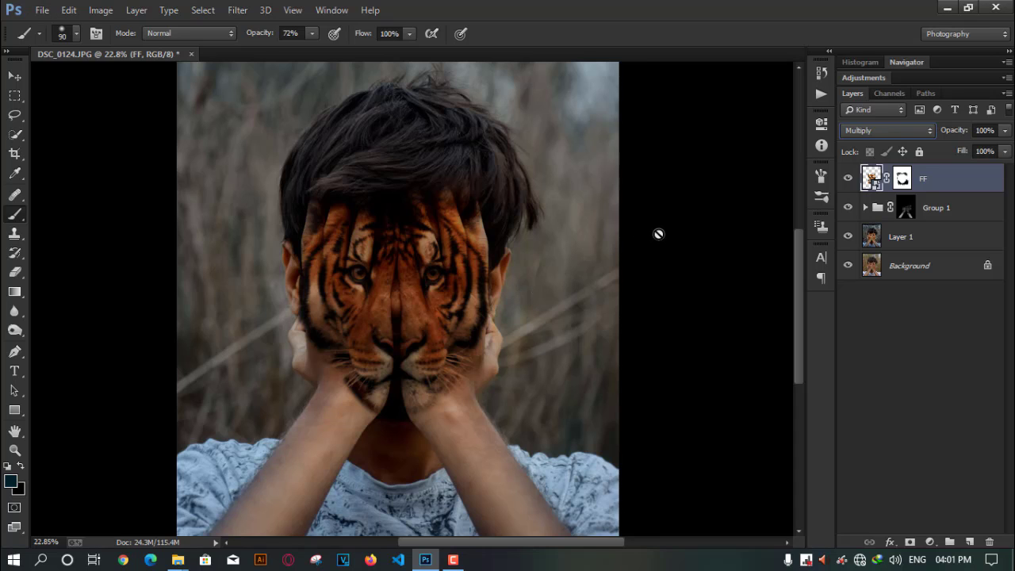
# Step: Reset the foreground and background colours to default and apply the Camera Raw filter with Exposure +0.40 to the FF tiger layer
pyautogui.press('d')
pyautogui.click(698, 241)
pyautogui.click(795, 231)
pyautogui.scroll(-3, 594, 243)
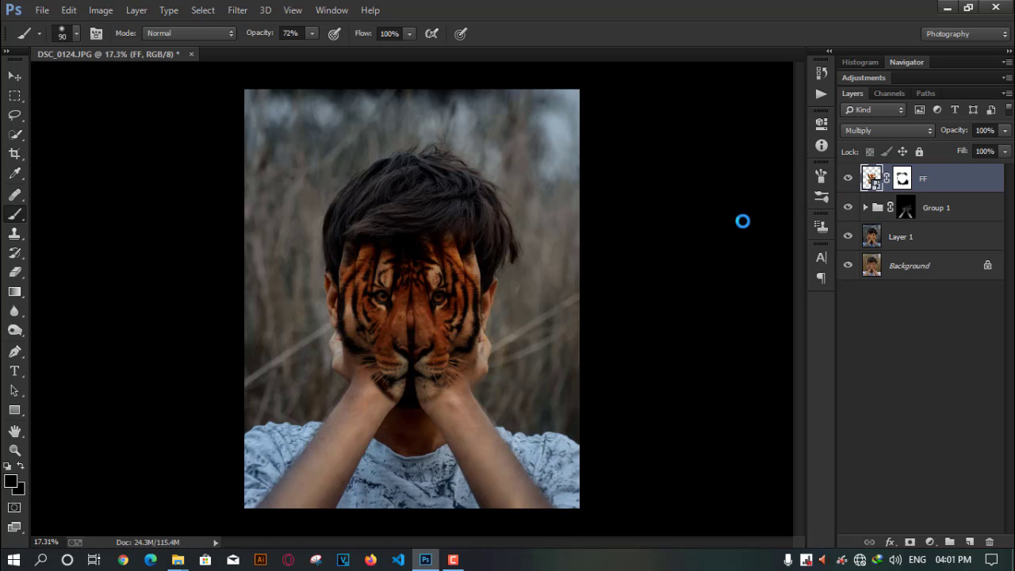
pyautogui.hotkey('ctrl', 'shift', 'a')
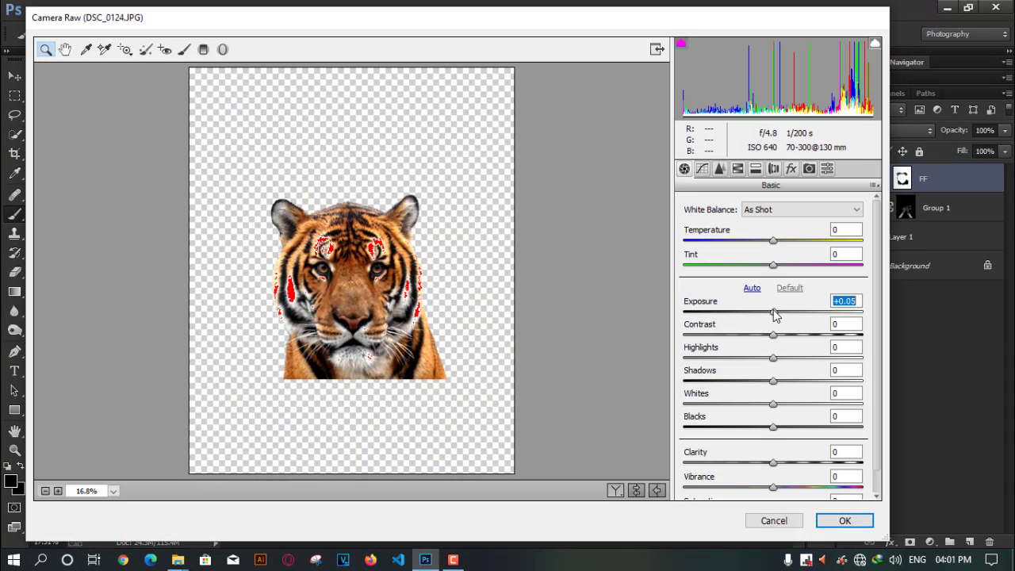
pyautogui.moveTo(771, 312); pyautogui.dragTo(782, 314)
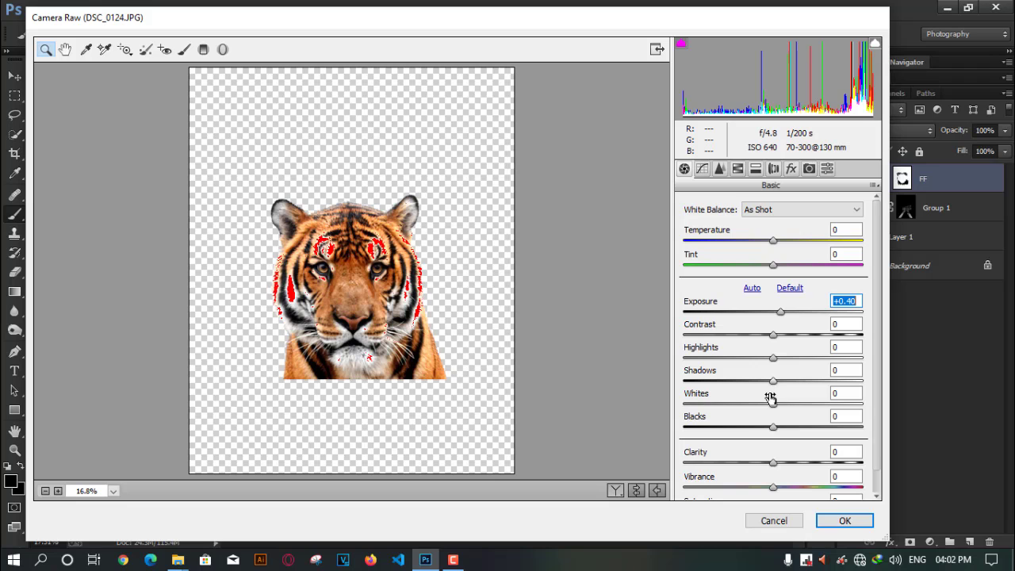
pyautogui.click(843, 520)
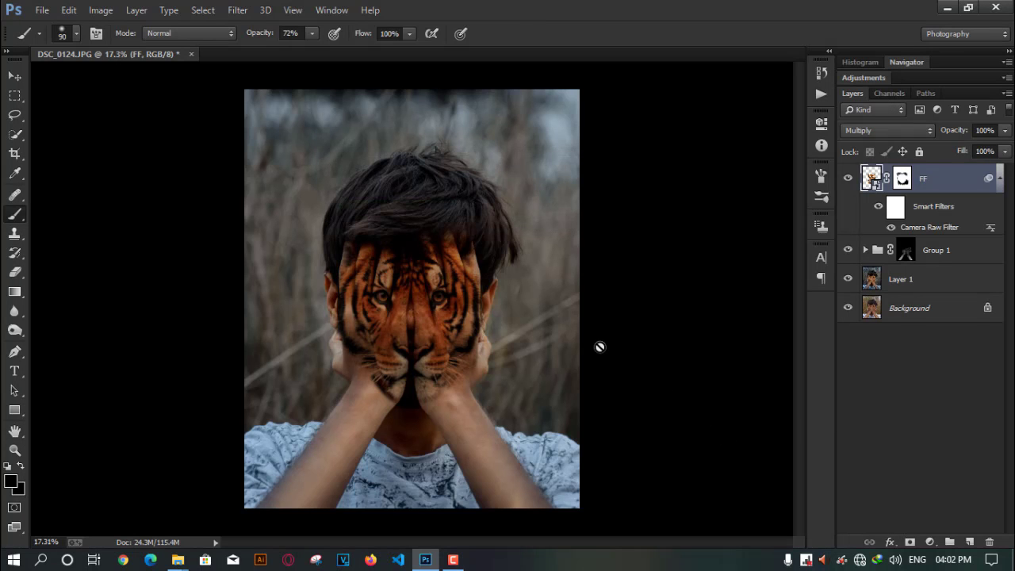
# Step: Place "green dust light png.jpg" from the BEAST CONCEPT folder over the portrait and set its blend mode to Screen
pyautogui.scroll(2, 444, 363)
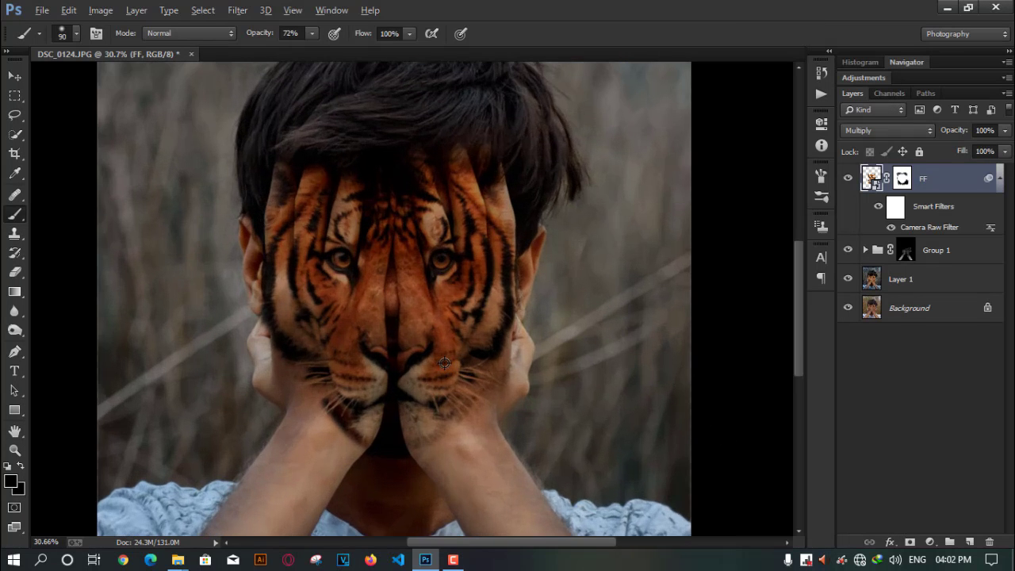
pyautogui.scroll(-3, 445, 363)
pyautogui.scroll(2, 445, 364)
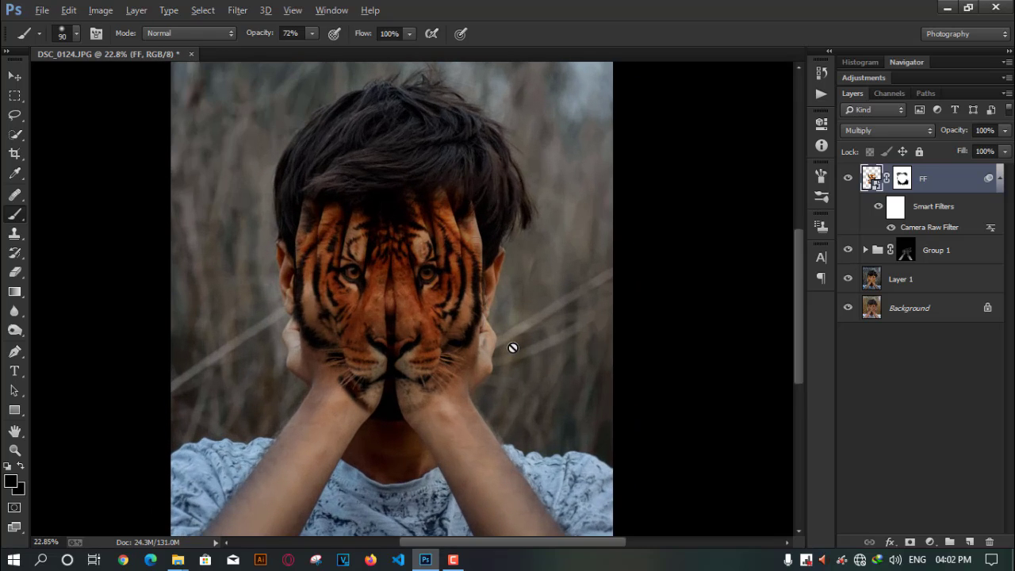
pyautogui.scroll(-2, 512, 347)
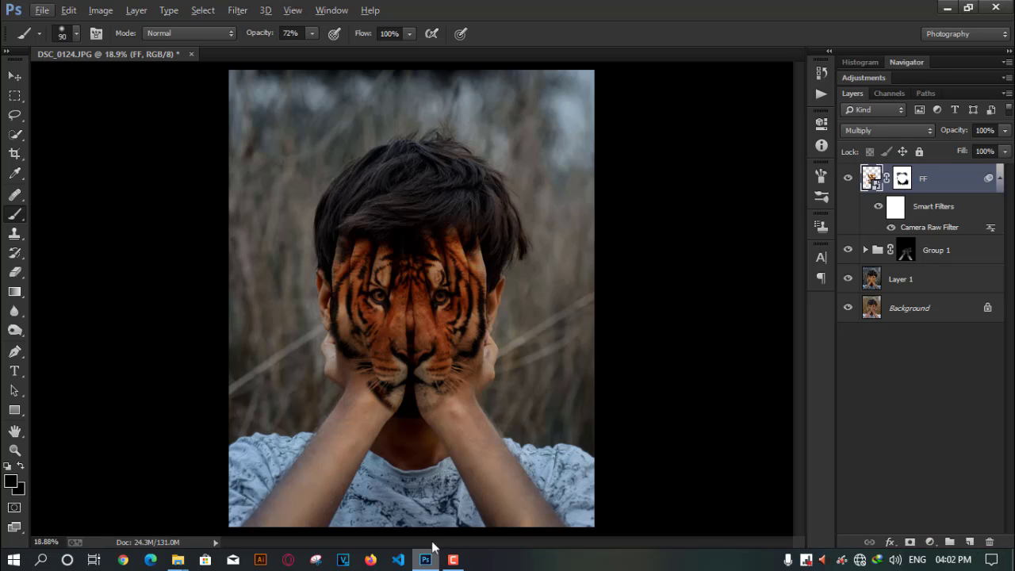
pyautogui.moveTo(177, 559)
pyautogui.click(162, 500)
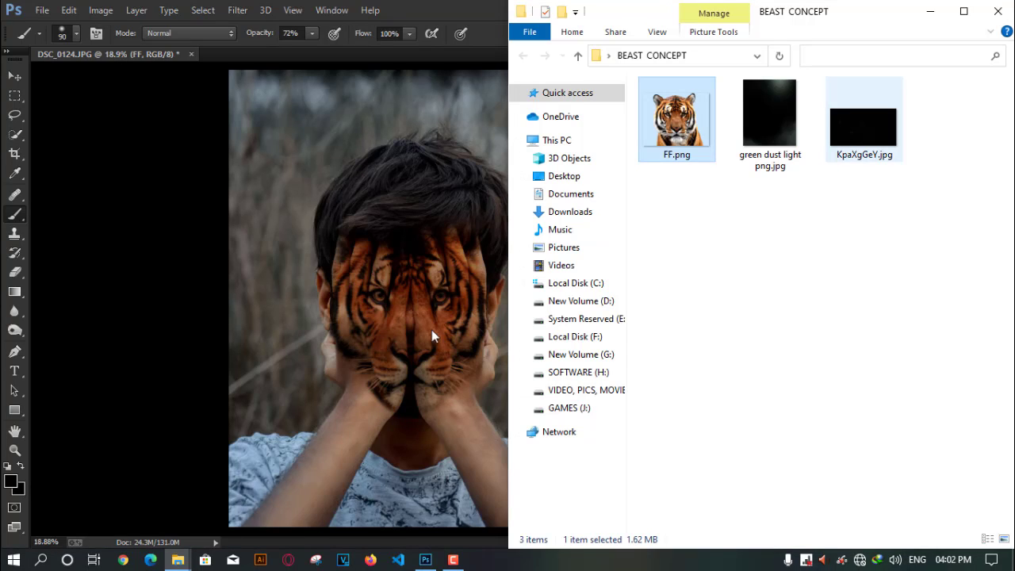
pyautogui.moveTo(767, 117); pyautogui.dragTo(392, 293)
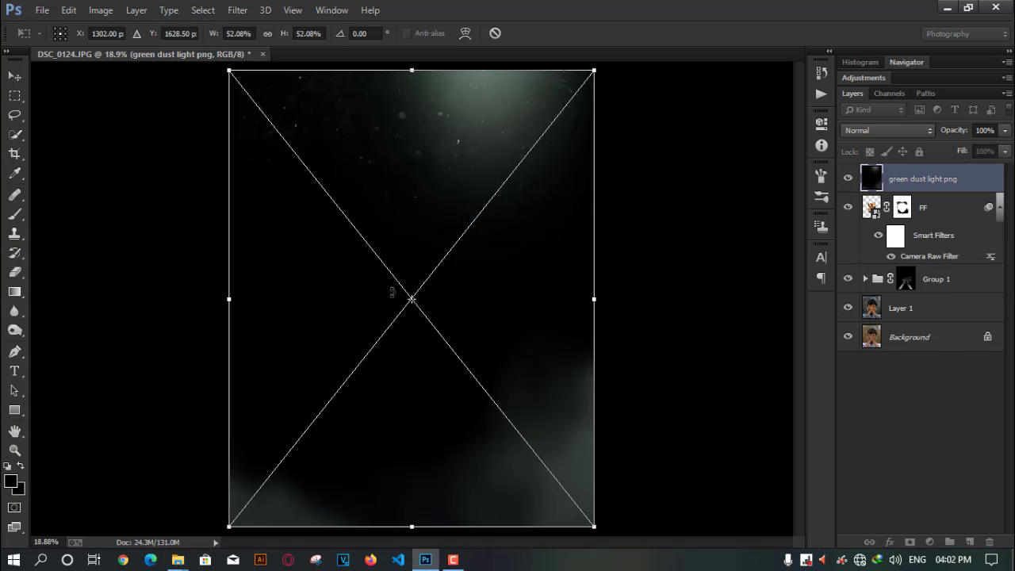
pyautogui.press('Return')
pyautogui.press('b')
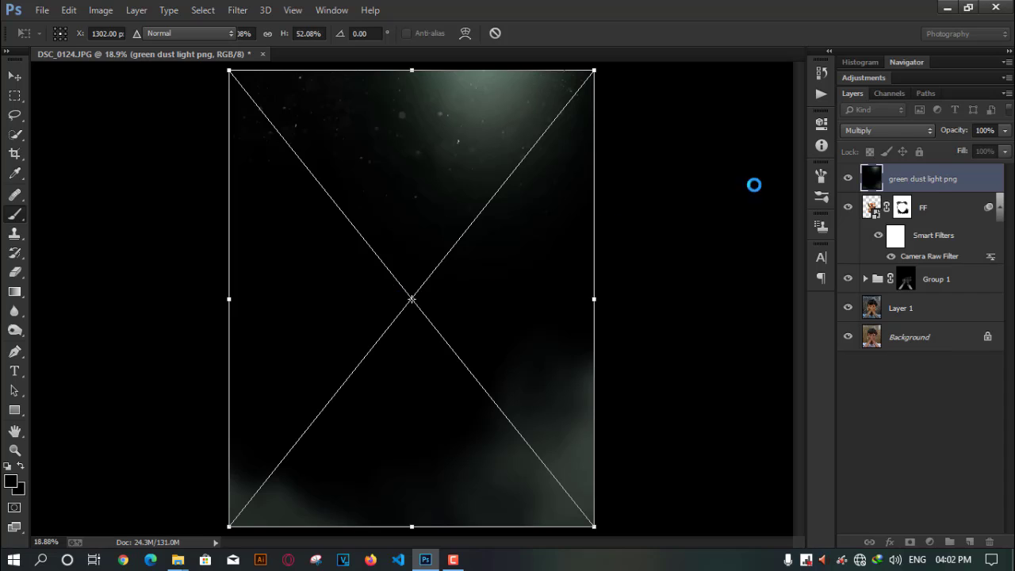
pyautogui.click(920, 130)
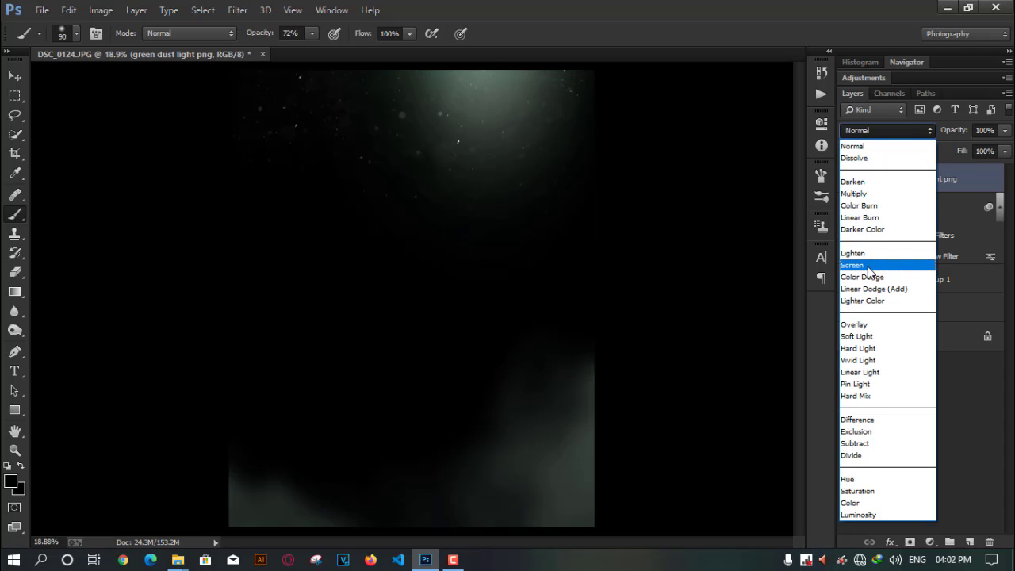
pyautogui.click(853, 265)
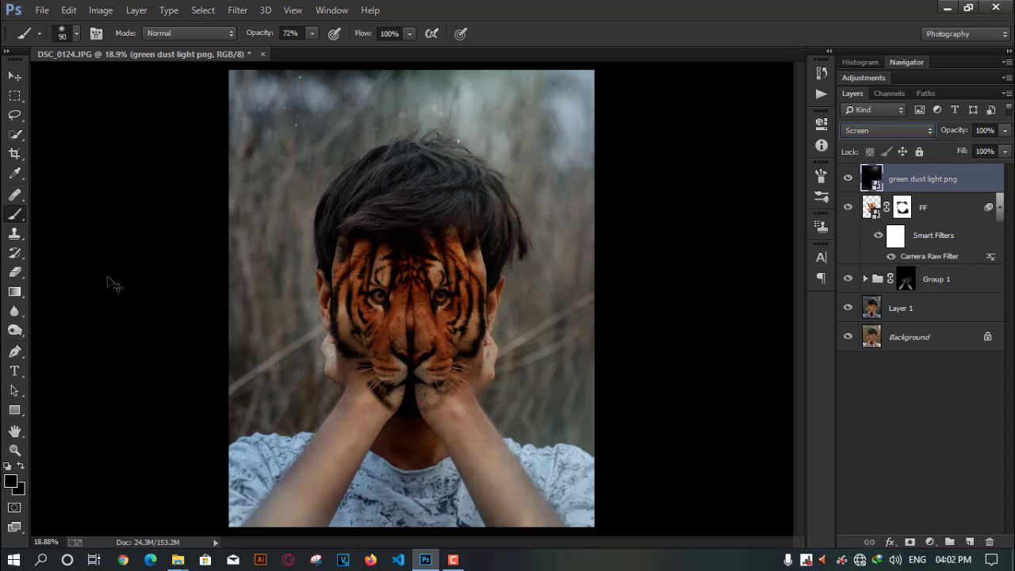
# Step: Scale the green dust light layer to about 54.82% and centre it horizontally over the portrait
pyautogui.hotkey('ctrl', 't')
pyautogui.moveTo(603, 537); pyautogui.dragTo(613, 551)
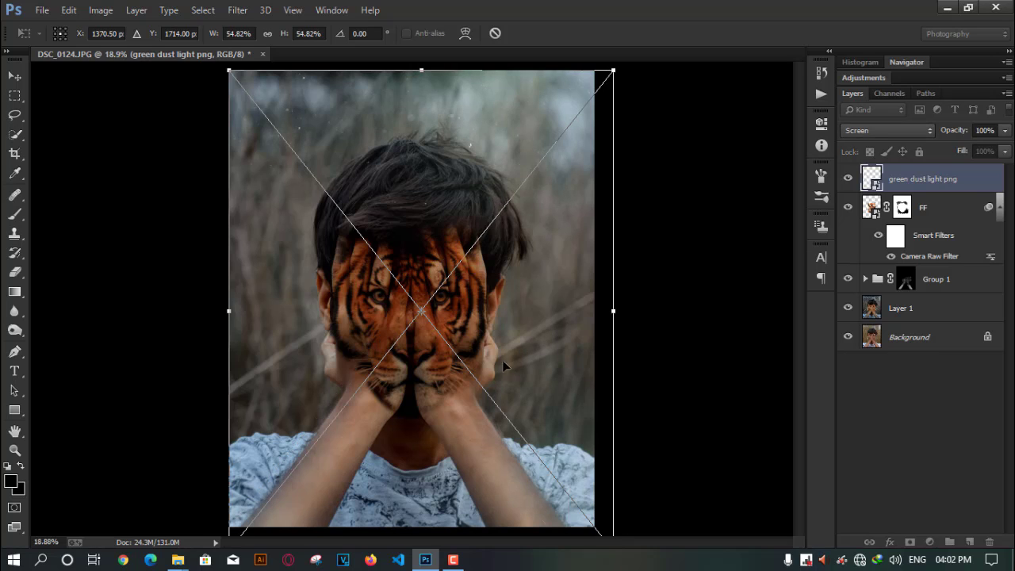
pyautogui.moveTo(536, 344); pyautogui.dragTo(526, 344)
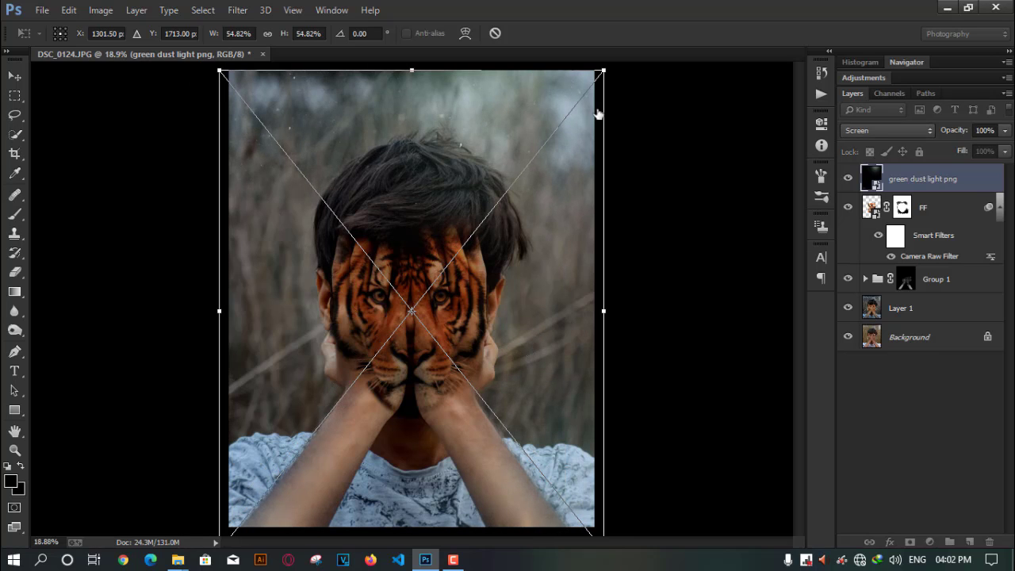
pyautogui.press('b')
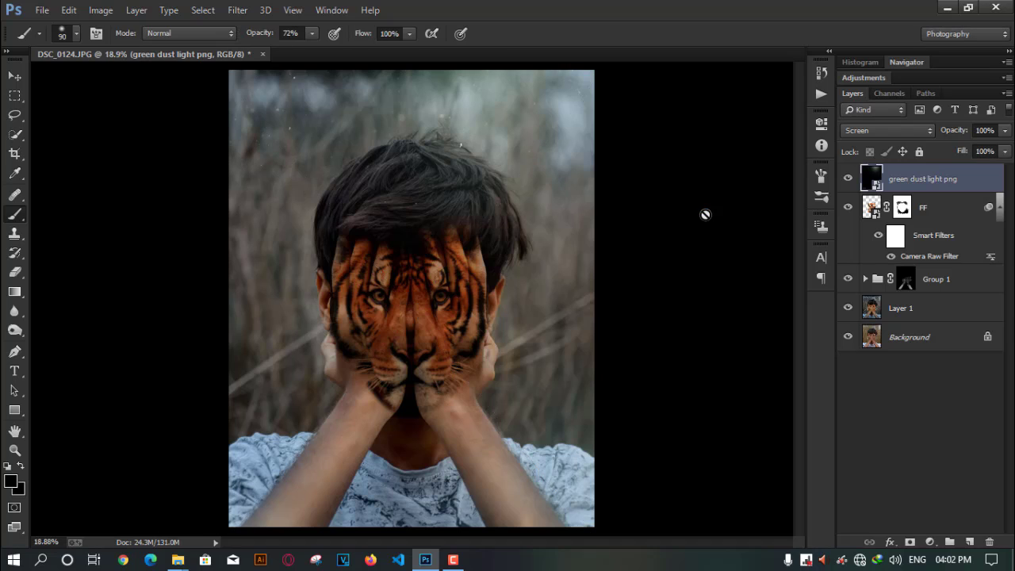
# Step: Add a linear Gradient Fill layer at 90° above the dust light layer and shift the gradient downward to darken the photo's lower part
pyautogui.scroll(-1, 706, 215)
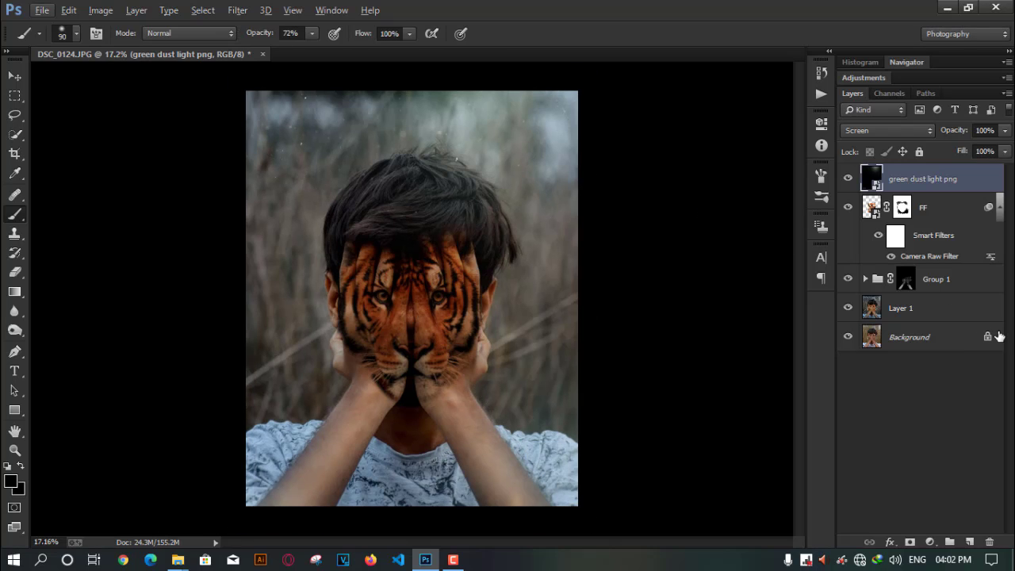
pyautogui.scroll(7, 999, 331)
pyautogui.scroll(-2, 998, 331)
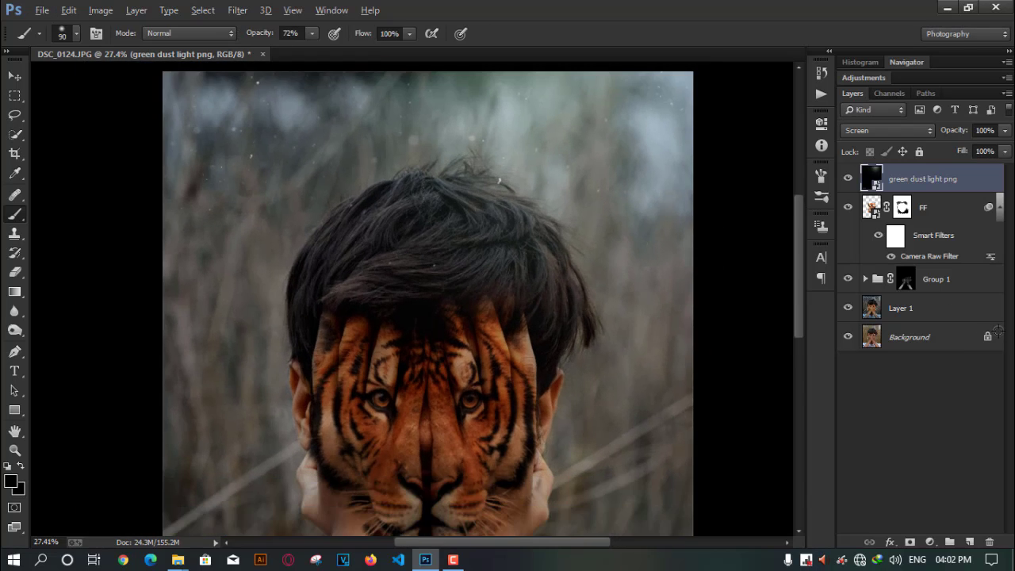
pyautogui.scroll(-5, 999, 331)
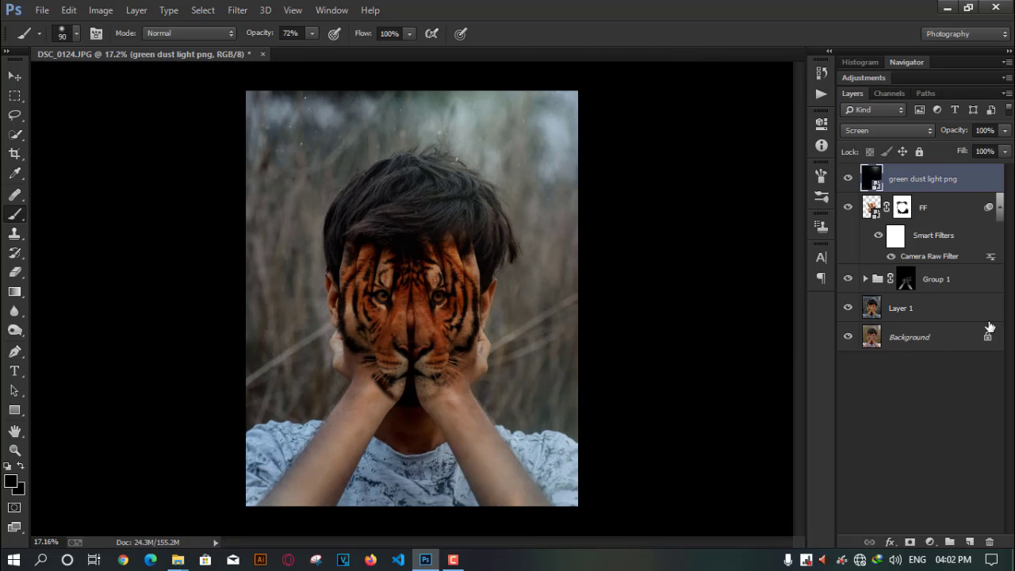
pyautogui.click(929, 542)
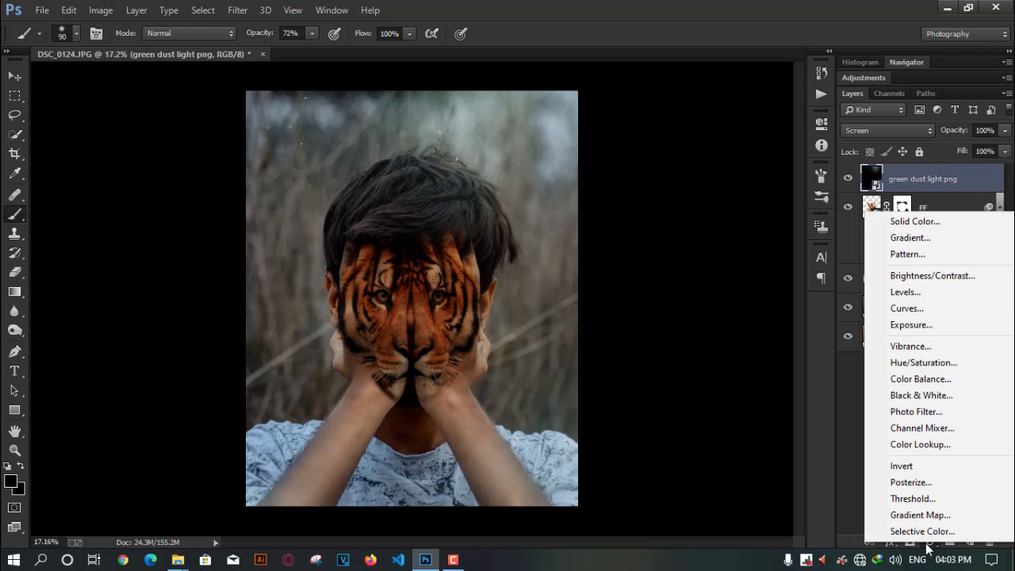
pyautogui.click(932, 237)
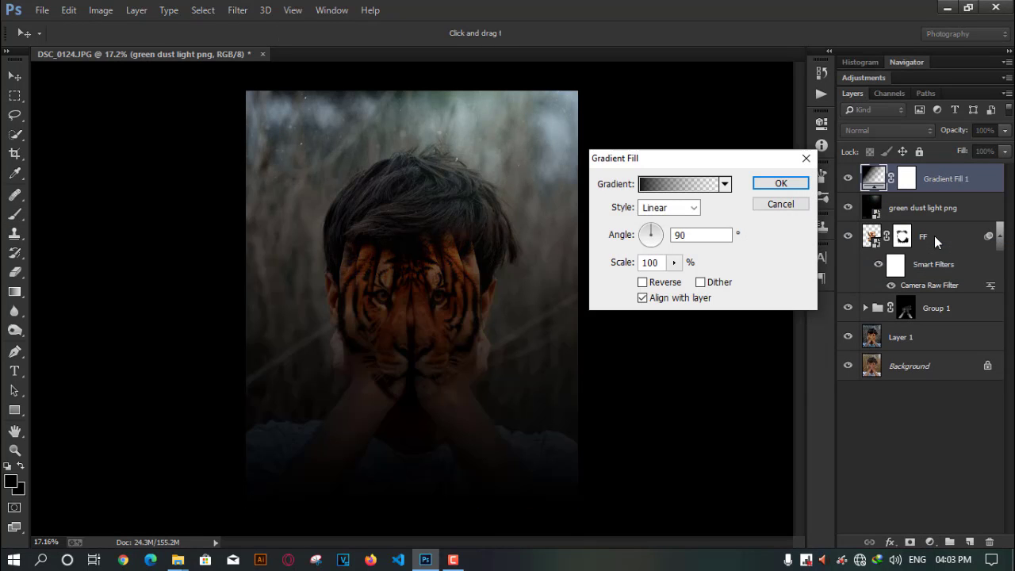
pyautogui.moveTo(439, 361); pyautogui.dragTo(432, 427)
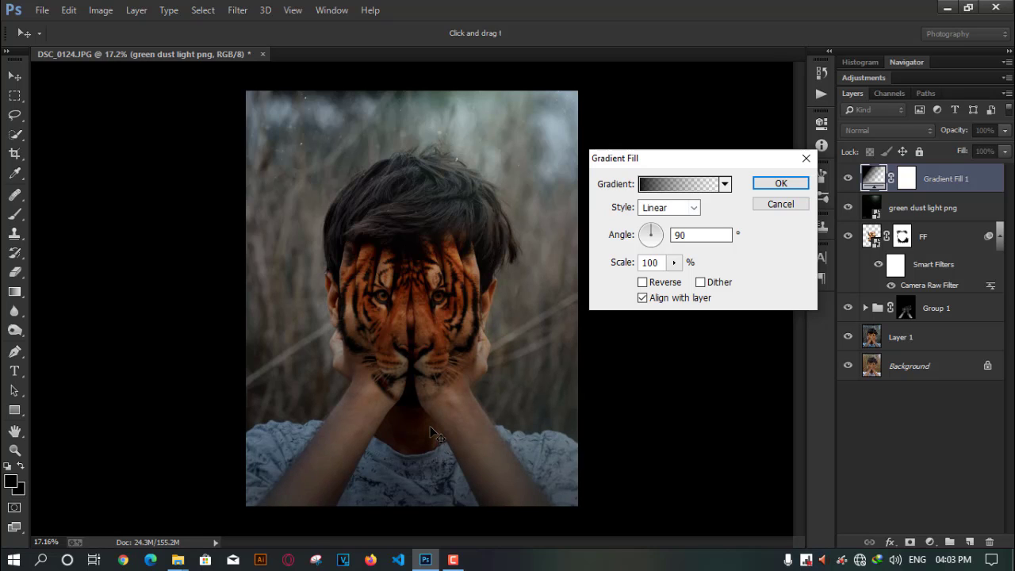
pyautogui.moveTo(478, 334); pyautogui.dragTo(503, 364)
# Step: Try the Angle and Diamond styles for the gradient fill over the portrait
pyautogui.click(668, 207)
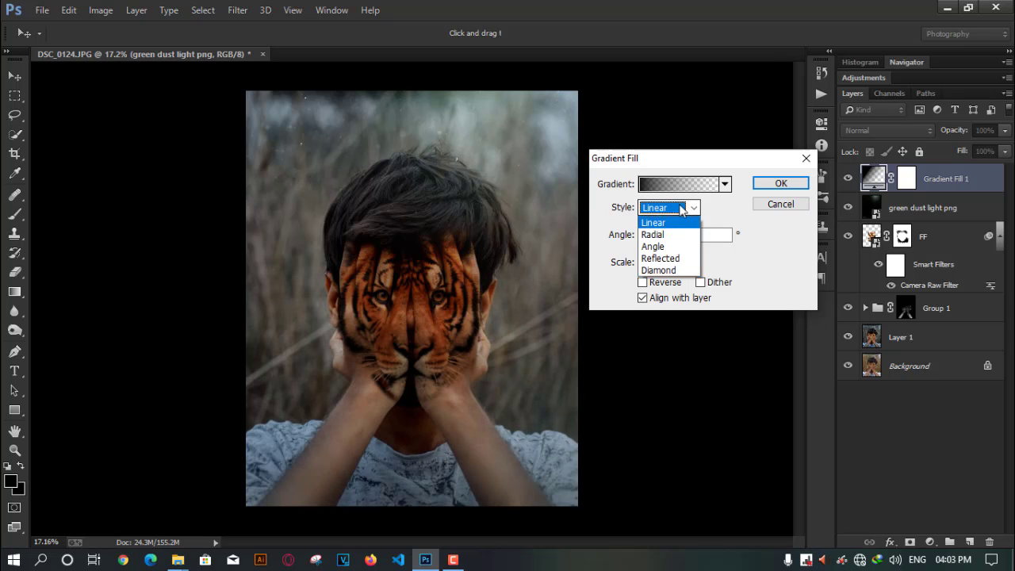
pyautogui.click(658, 229)
pyautogui.click(690, 208)
pyautogui.click(674, 258)
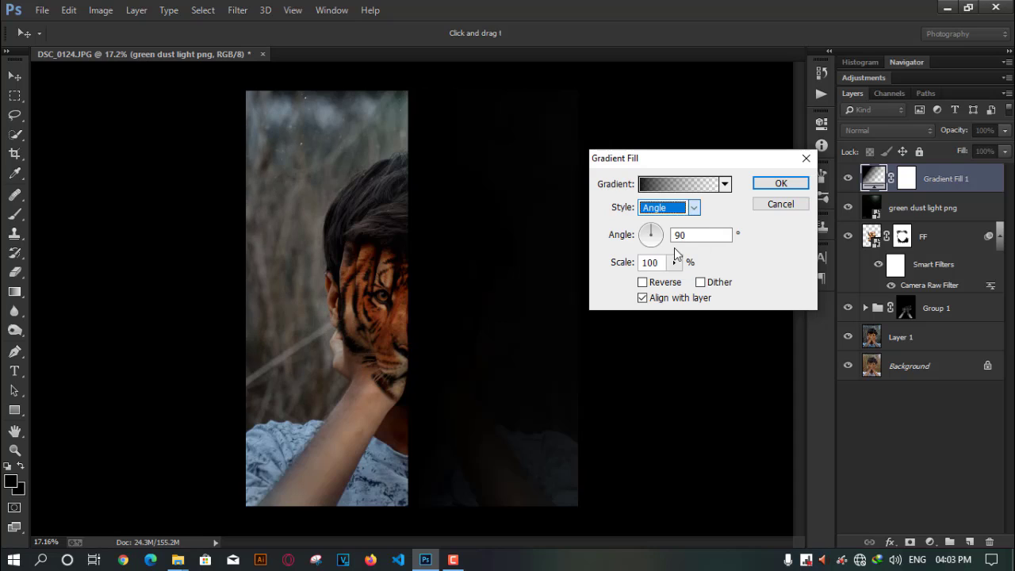
pyautogui.click(672, 208)
pyautogui.click(660, 269)
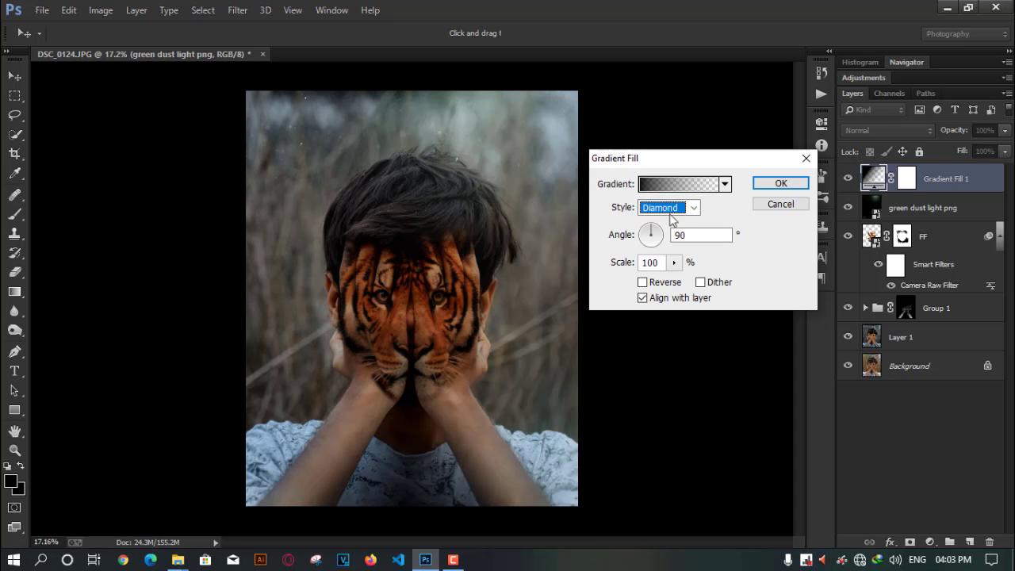
pyautogui.click(670, 208)
pyautogui.click(652, 246)
# Step: Set the gradient fill's style to Linear, shift the gradient down toward the photo's lower edge, and apply it
pyautogui.click(670, 208)
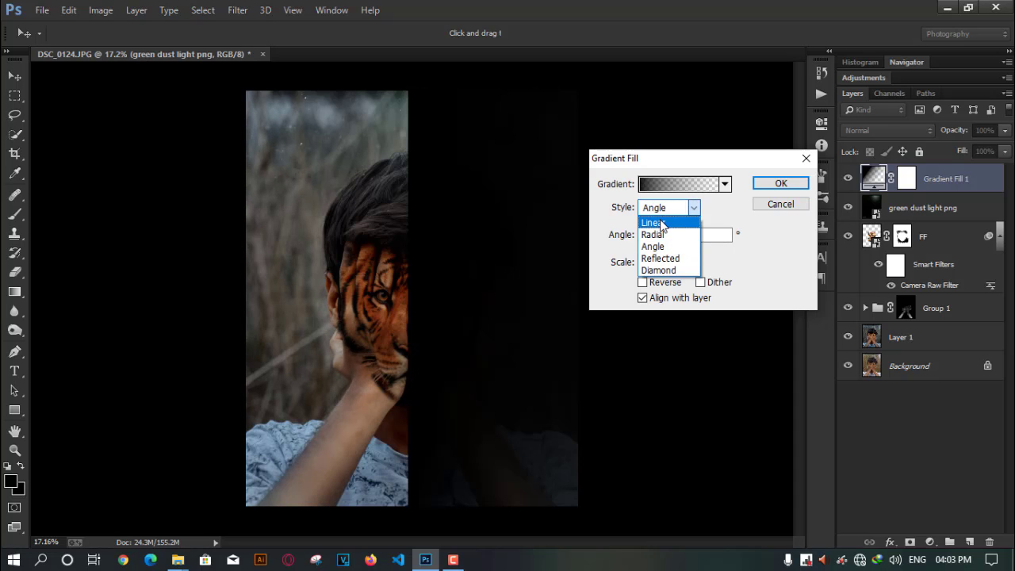
pyautogui.click(653, 223)
pyautogui.moveTo(441, 319); pyautogui.dragTo(441, 425)
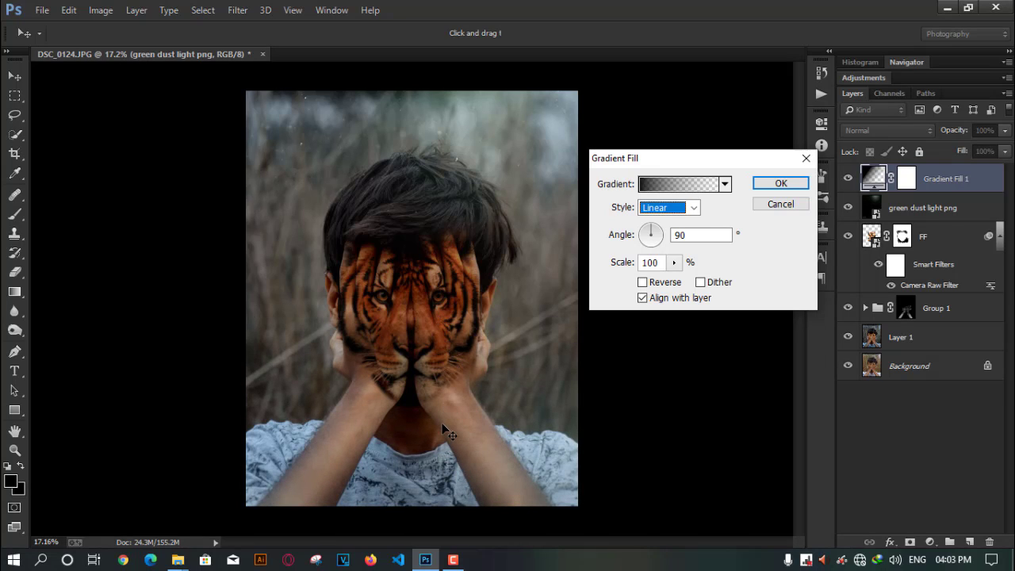
pyautogui.click(773, 186)
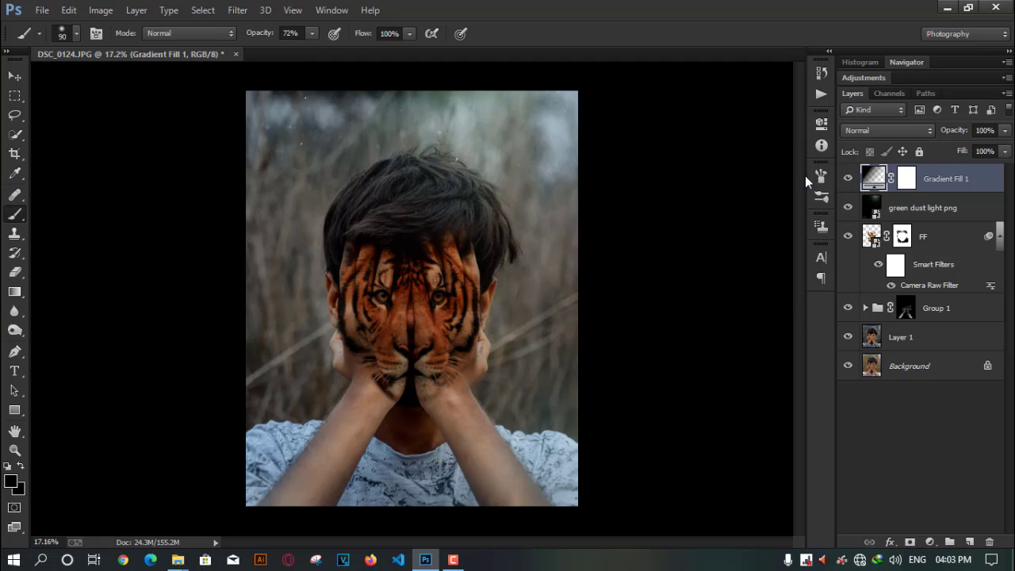
# Step: Add a second linear Gradient Fill layer at 0° and shift its gradient toward the photo's left edge
pyautogui.click(910, 541)
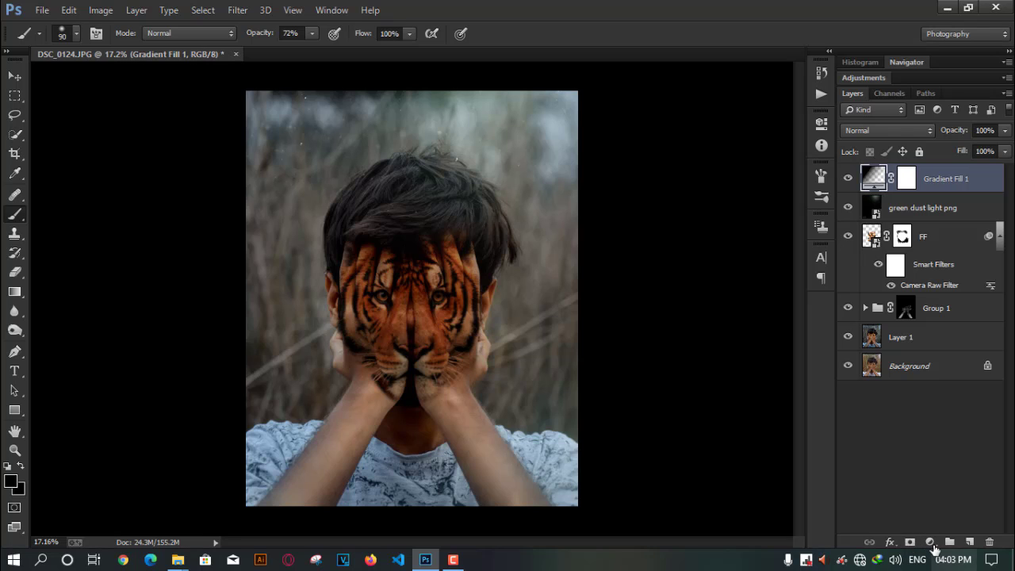
pyautogui.click(931, 544)
pyautogui.click(921, 241)
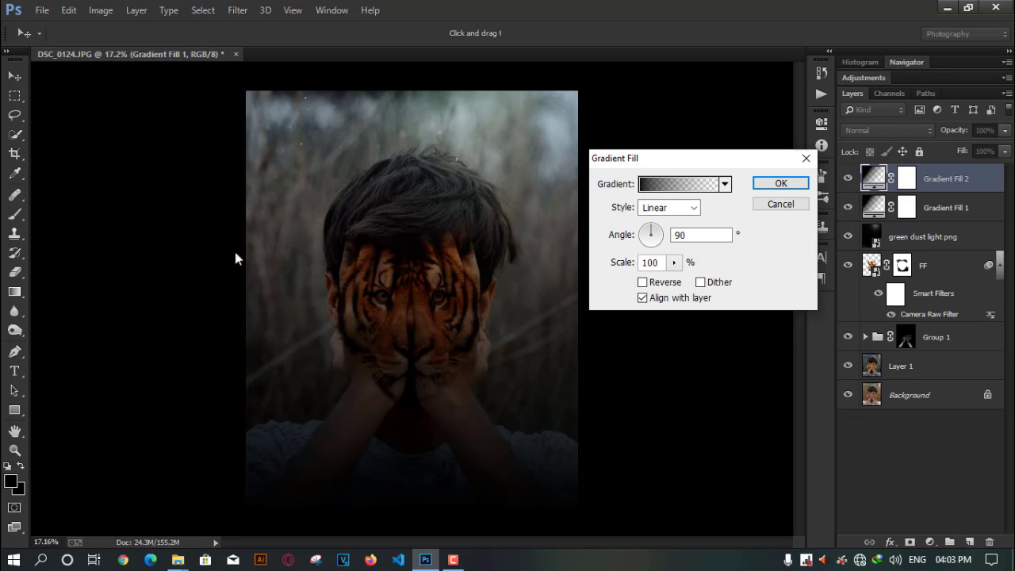
pyautogui.click(670, 236)
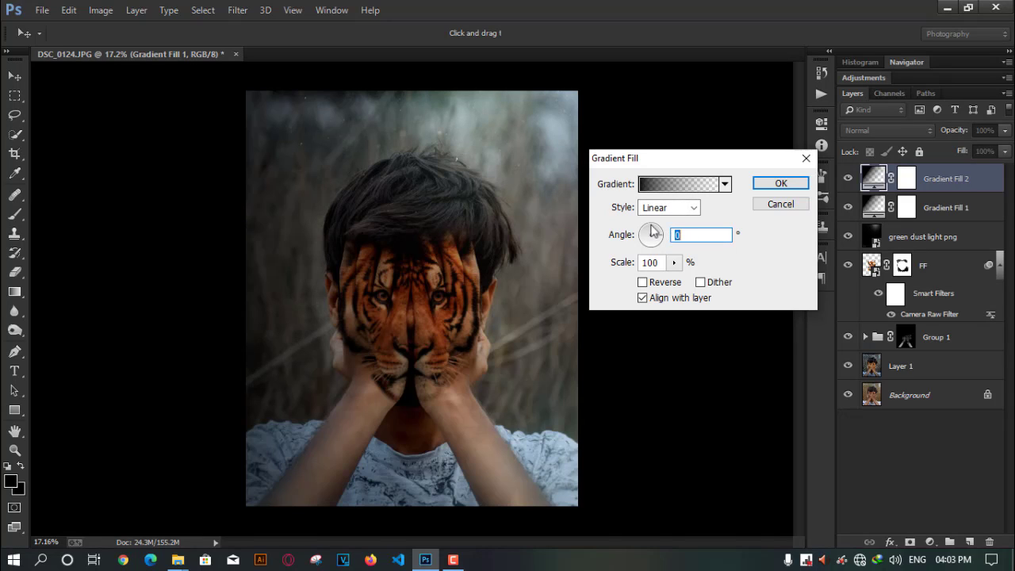
pyautogui.moveTo(656, 235); pyautogui.dragTo(658, 230)
pyautogui.moveTo(398, 309); pyautogui.dragTo(330, 377)
pyautogui.click(781, 183)
pyautogui.press('b')
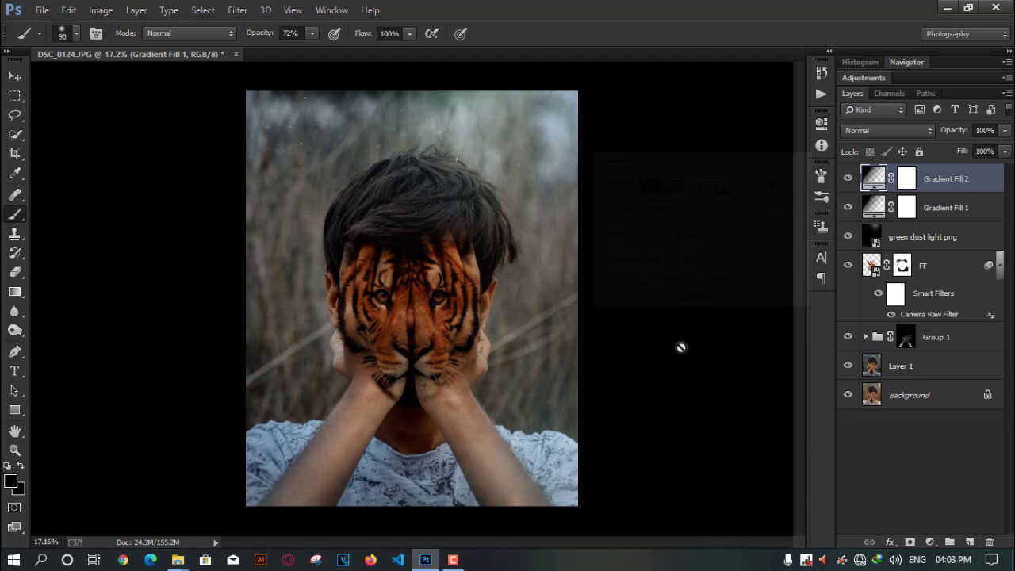
pyautogui.scroll(7, 656, 395)
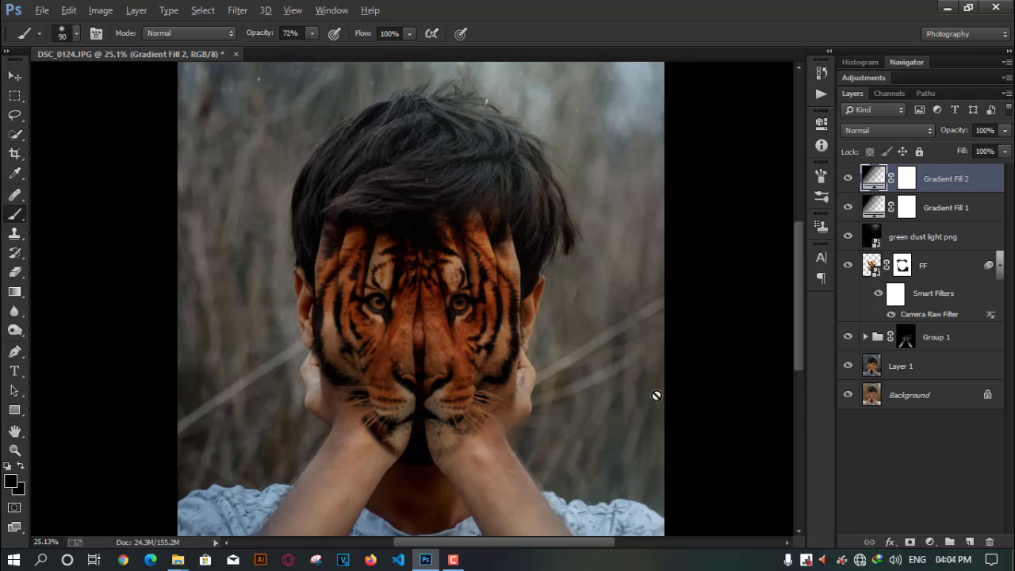
pyautogui.scroll(-2, 434, 362)
pyautogui.scroll(-7, 434, 362)
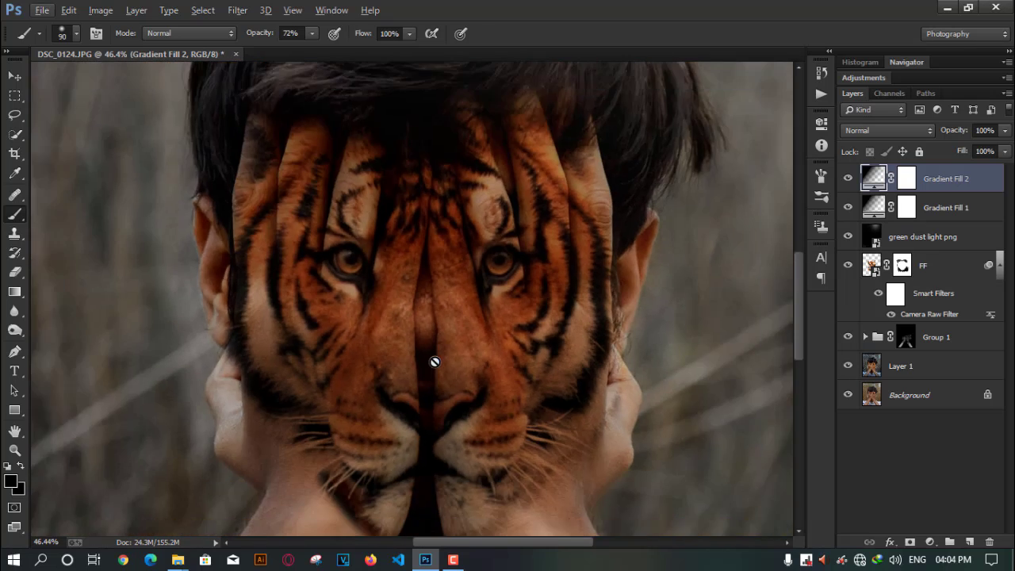
pyautogui.scroll(2, 435, 362)
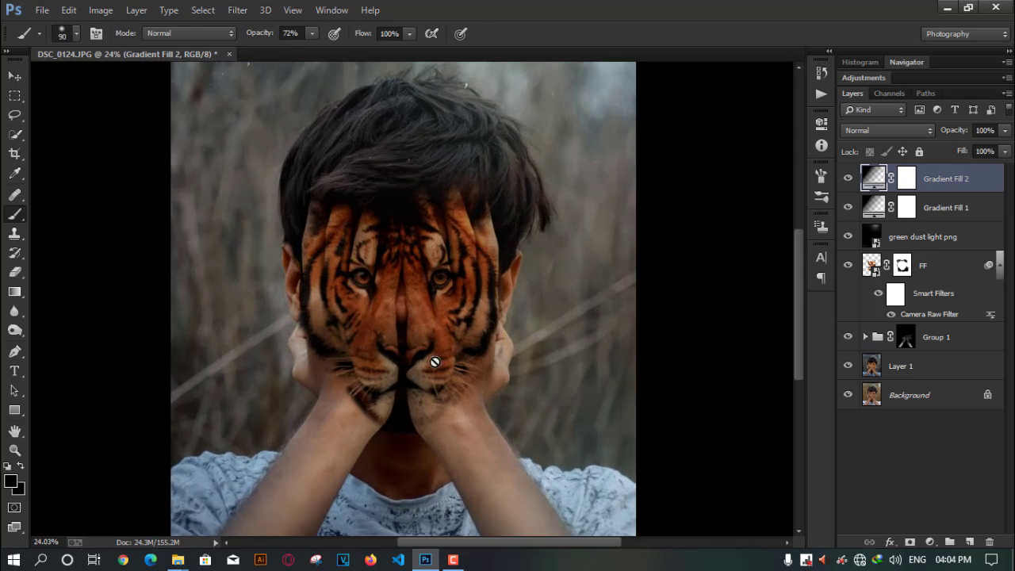
pyautogui.scroll(-2, 432, 359)
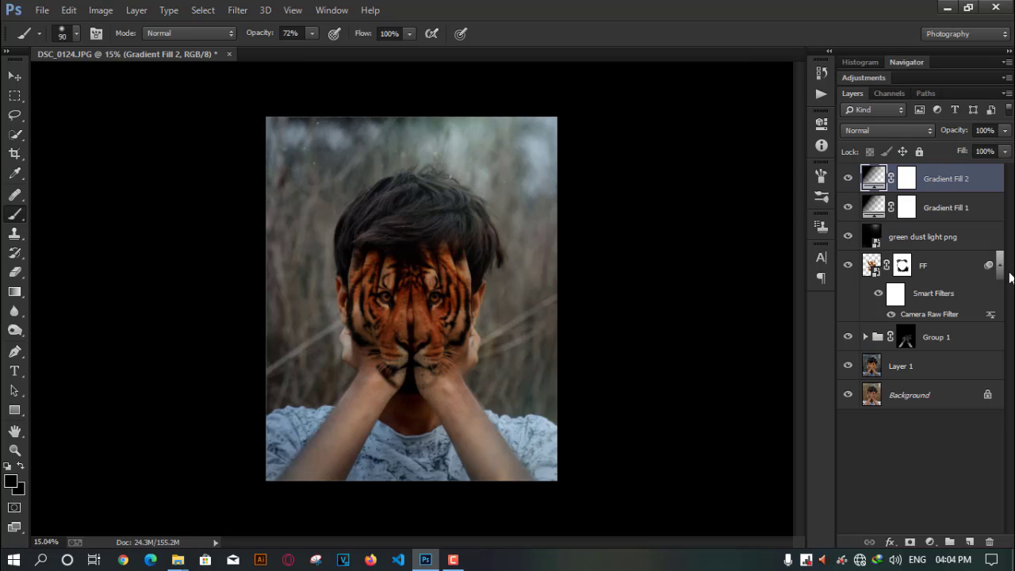